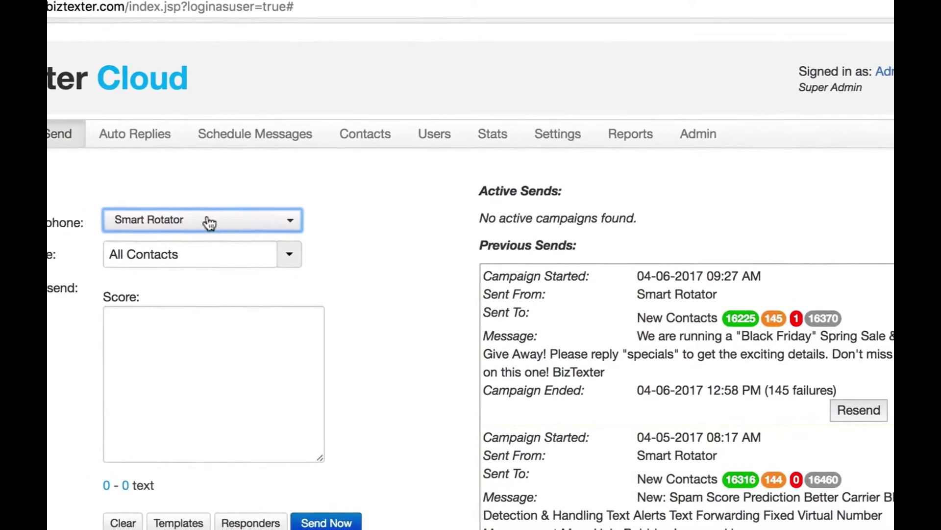
# Step: Check the available sending phones, keep Smart Rotator, and choose All Contacts as the recipient group
pyautogui.click(183, 225)
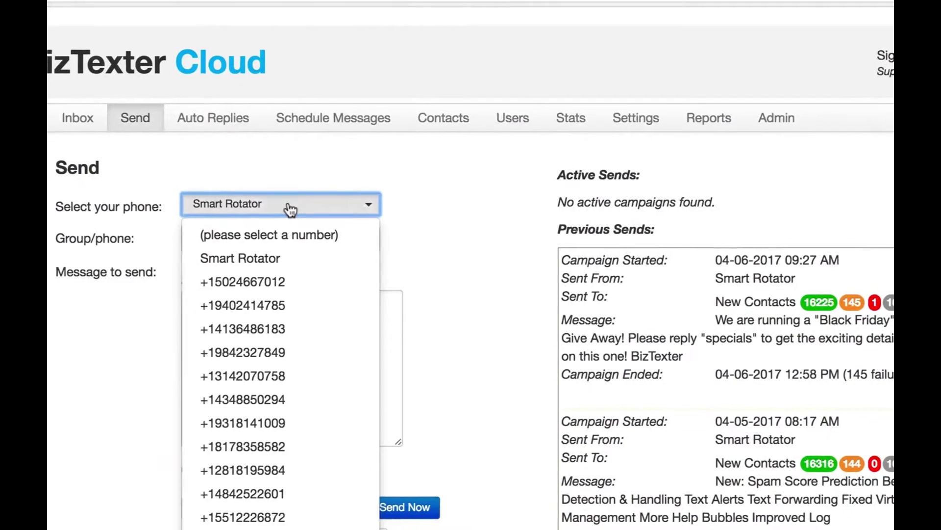
pyautogui.click(266, 209)
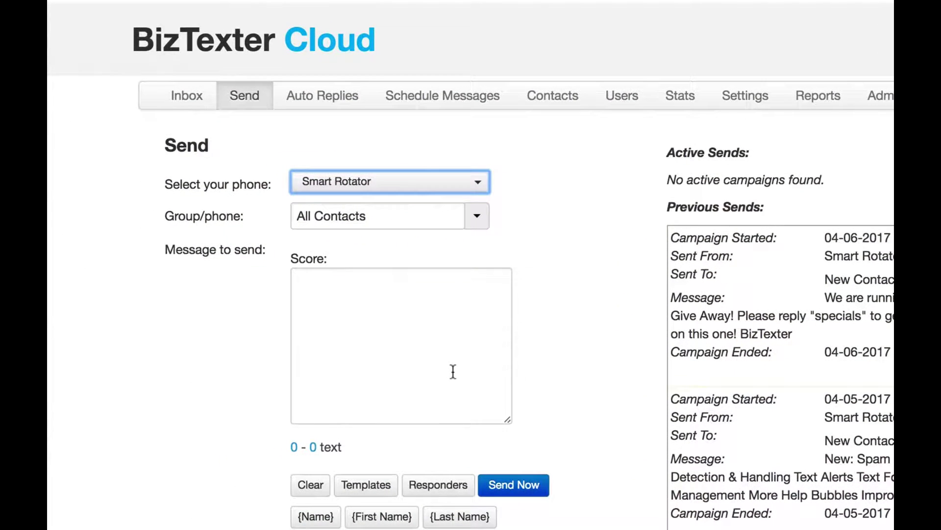
pyautogui.click(473, 216)
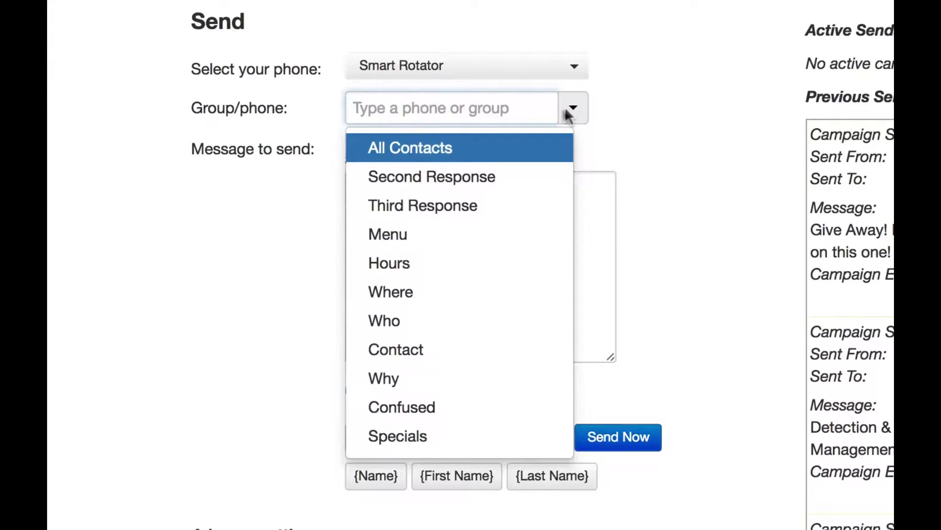
pyautogui.click(432, 152)
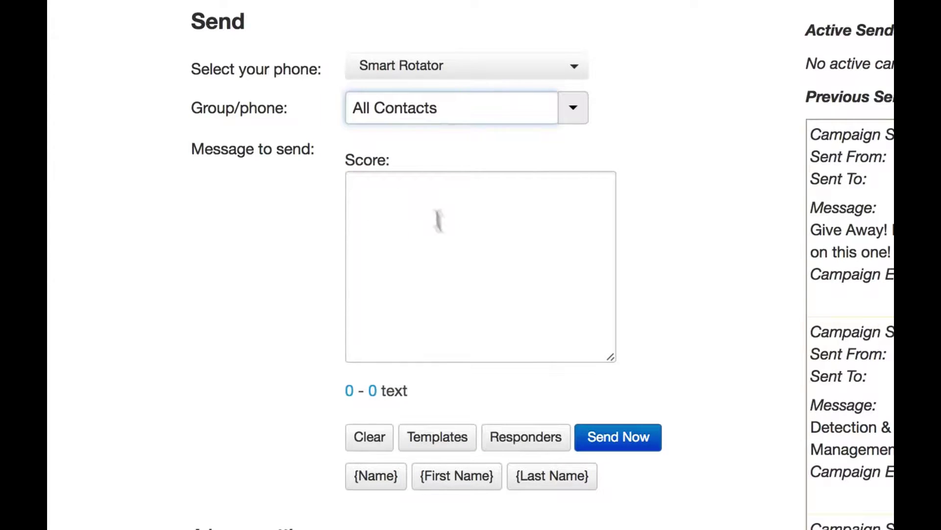
pyautogui.click(444, 241)
# Step: Examine the colored delivery counters of the 04-06-2017 campaign under Previous Sends
pyautogui.scroll(-4, 651, 456)
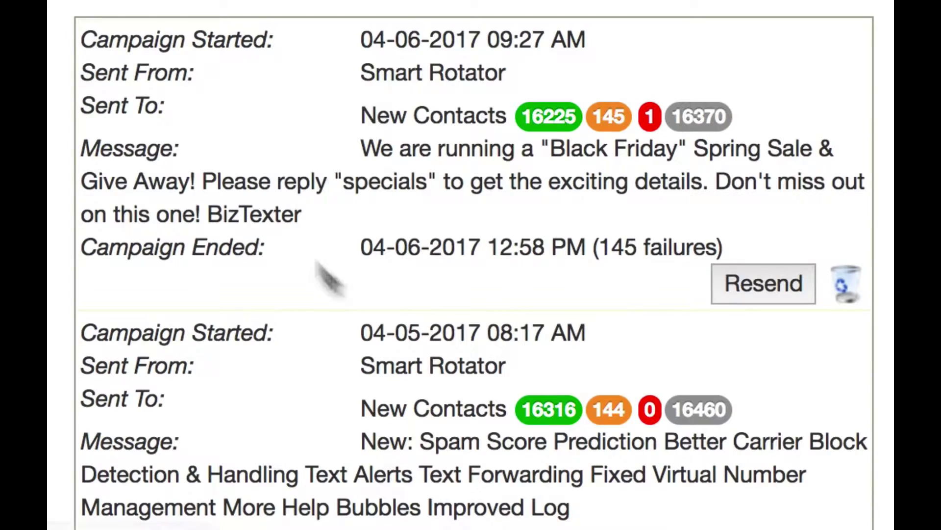
pyautogui.doubleClick(548, 119)
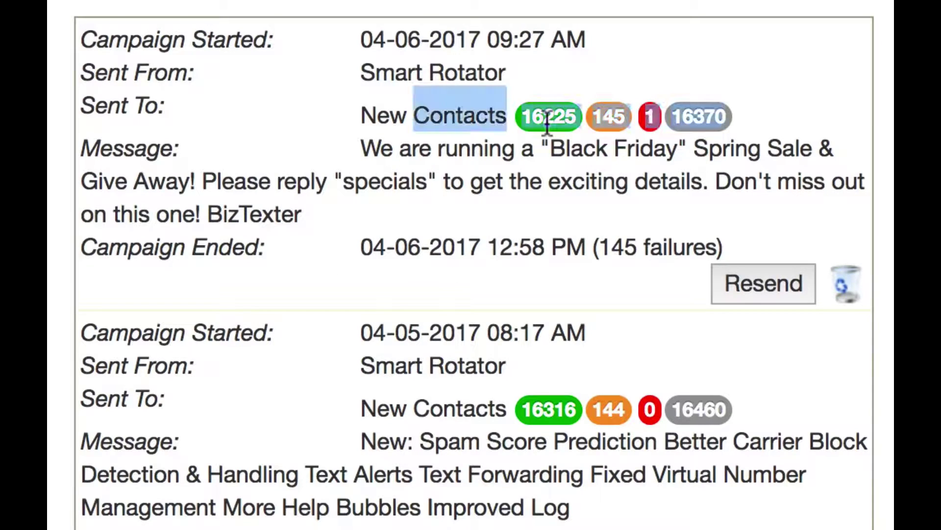
pyautogui.click(606, 120)
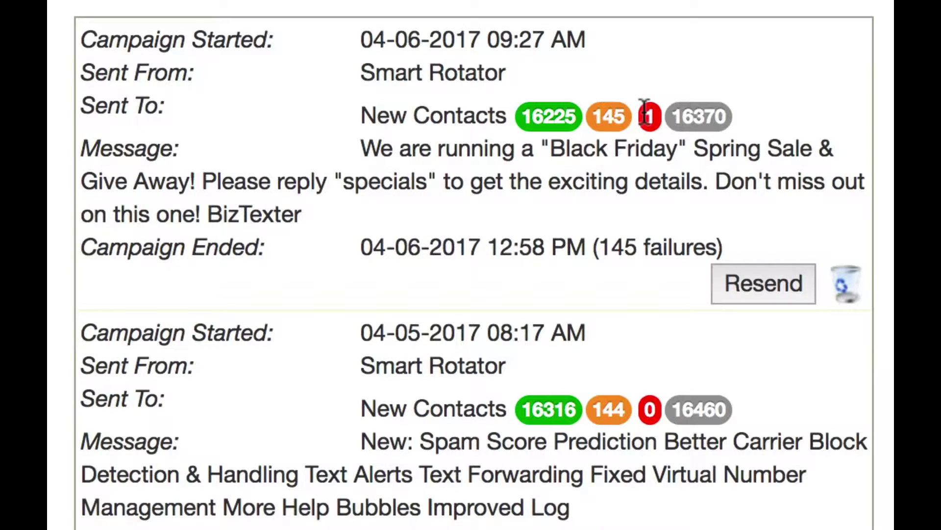
pyautogui.moveTo(645, 111)
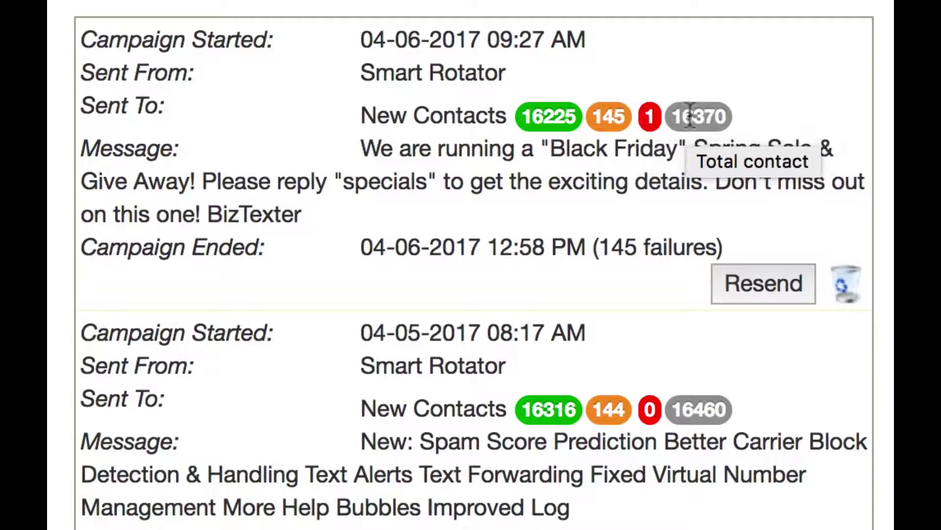
pyautogui.doubleClick(714, 116)
pyautogui.click(763, 118)
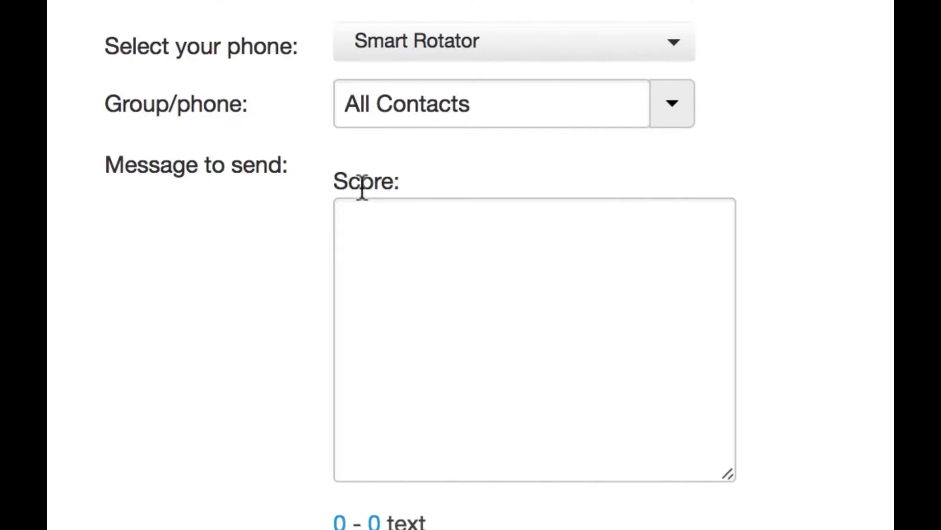
# Step: Enter "miss you" as the message to send to test its score
pyautogui.doubleClick(363, 184)
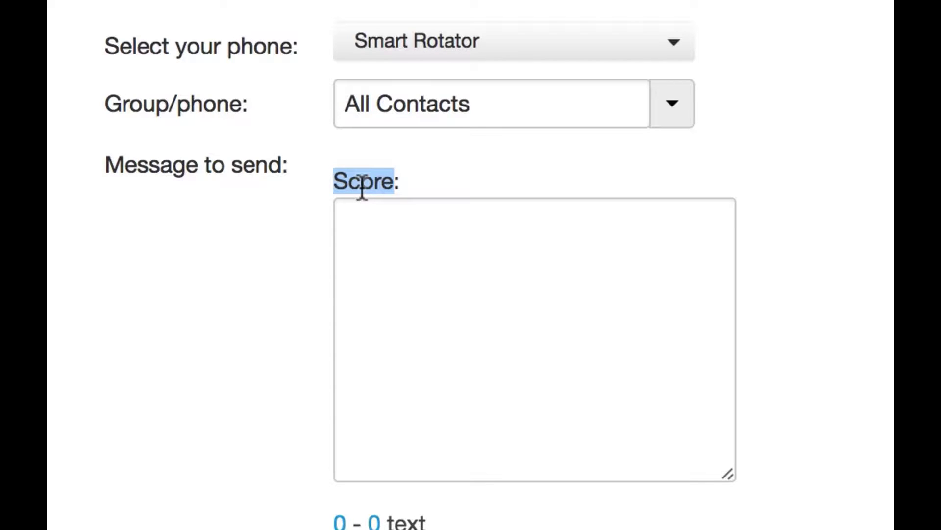
pyautogui.click(430, 268)
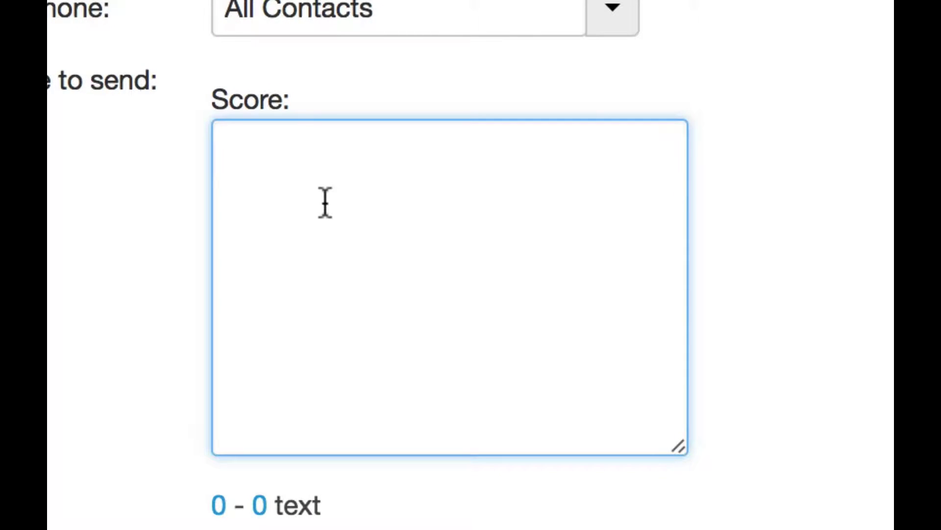
pyautogui.write('miss you')
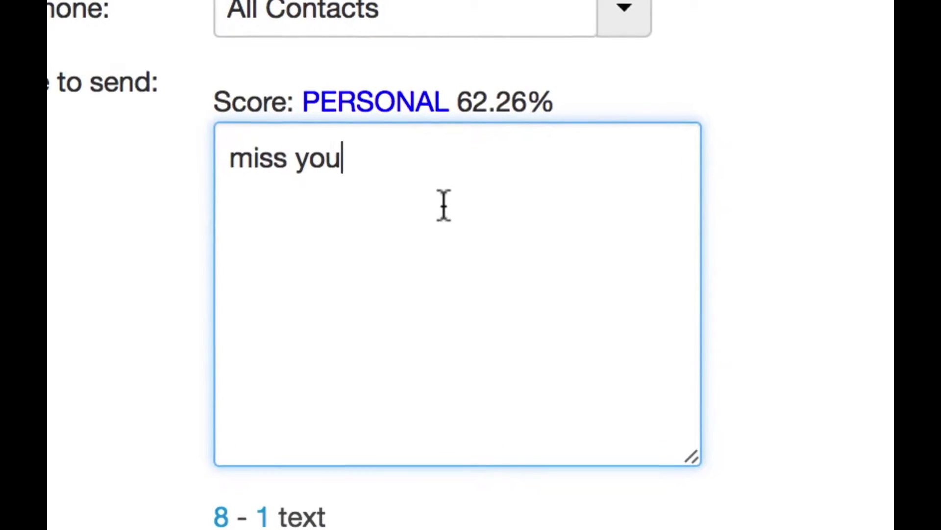
# Step: Replace the message with "How are you?" and examine its score category
pyautogui.moveTo(437, 200); pyautogui.dragTo(179, 162)
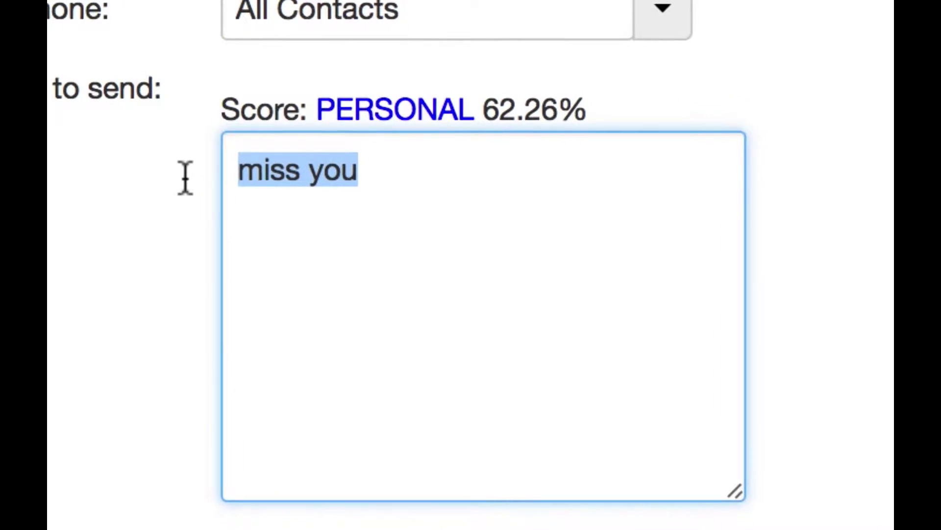
pyautogui.write('How are y')
pyautogui.press('BackSpace')
pyautogui.write('are you?')
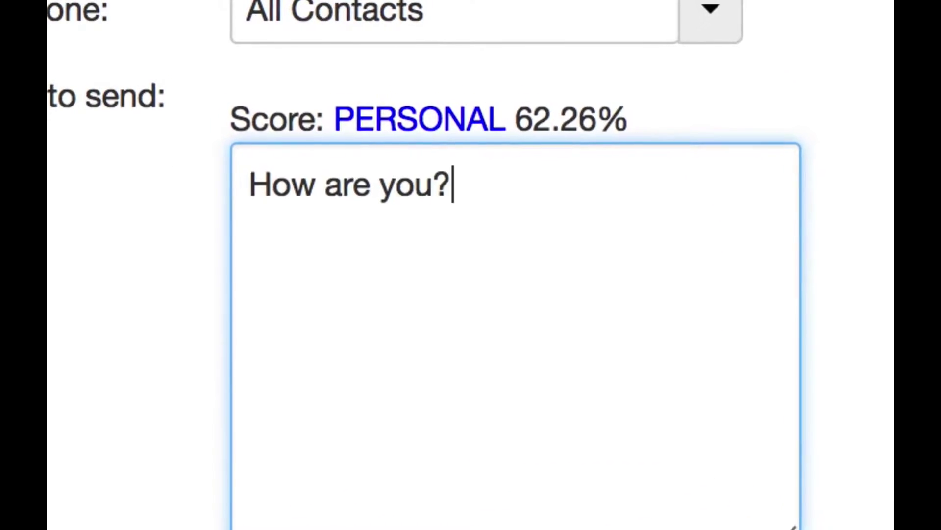
pyautogui.press('Return')
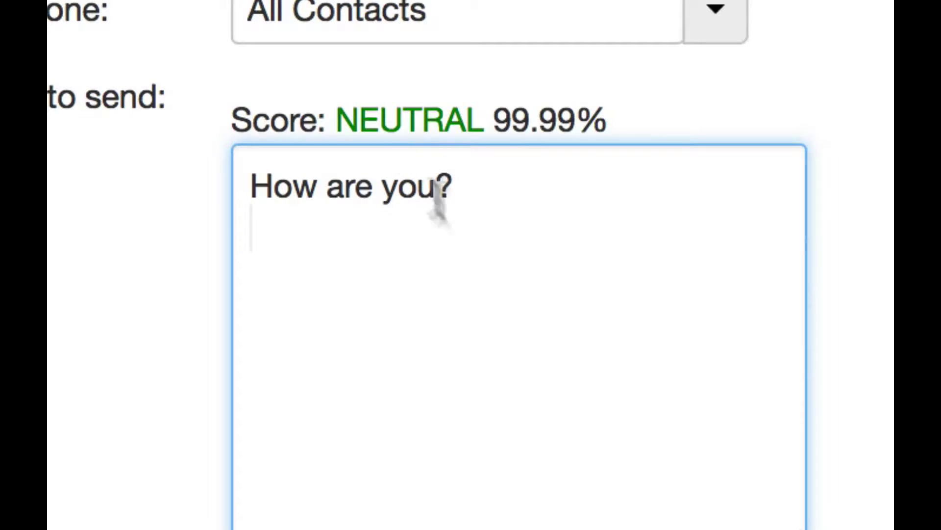
pyautogui.click(406, 120)
pyautogui.doubleClick(407, 120)
pyautogui.doubleClick(496, 212)
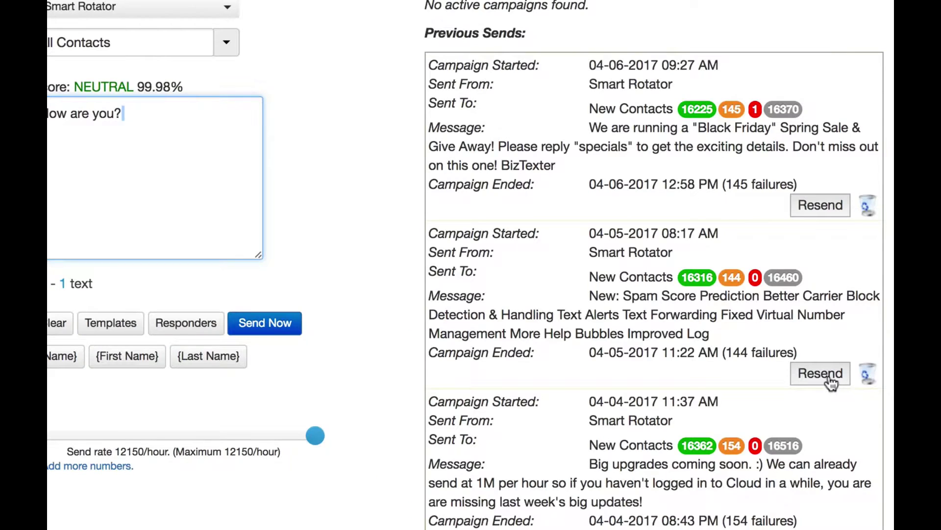
pyautogui.click(830, 377)
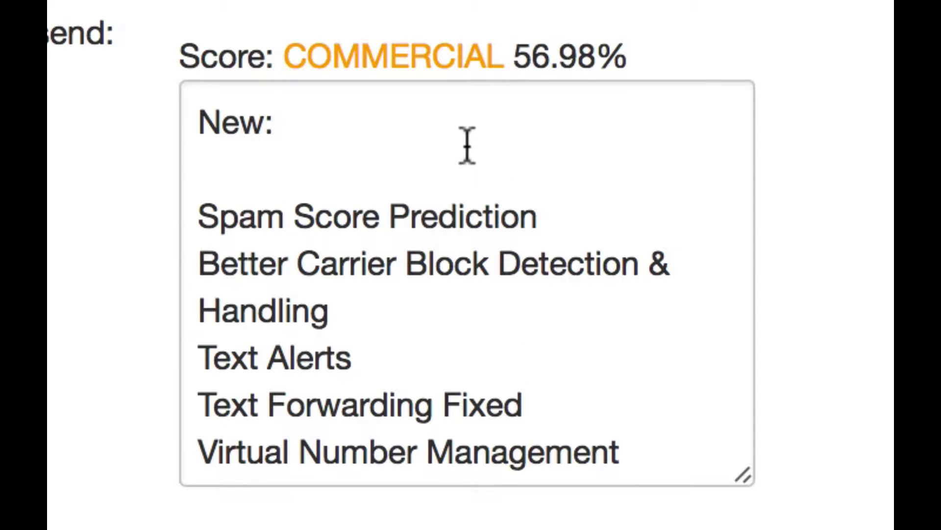
pyautogui.click(394, 354)
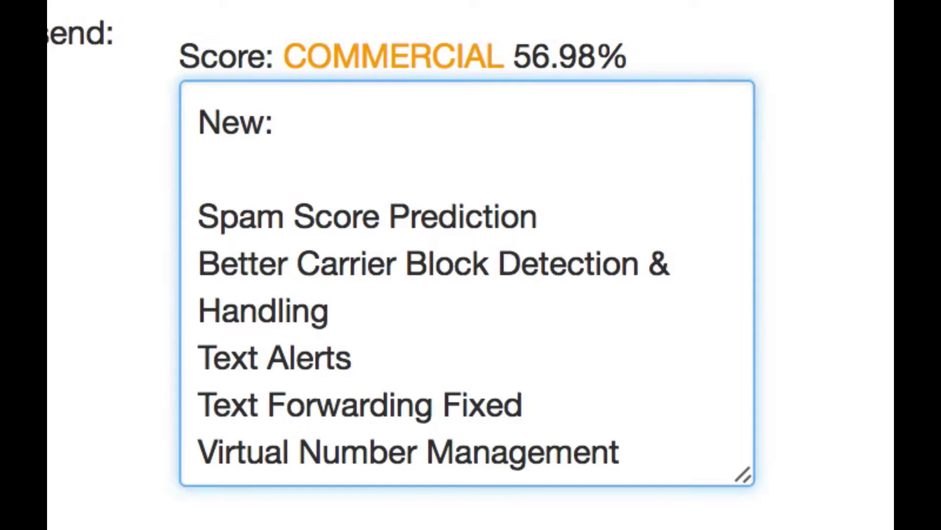
pyautogui.press('super+a')
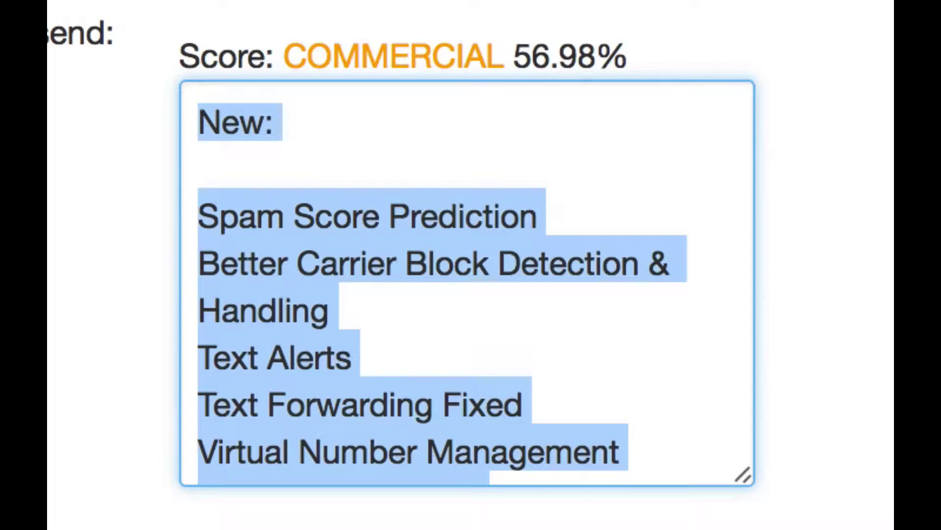
pyautogui.press('BackSpace')
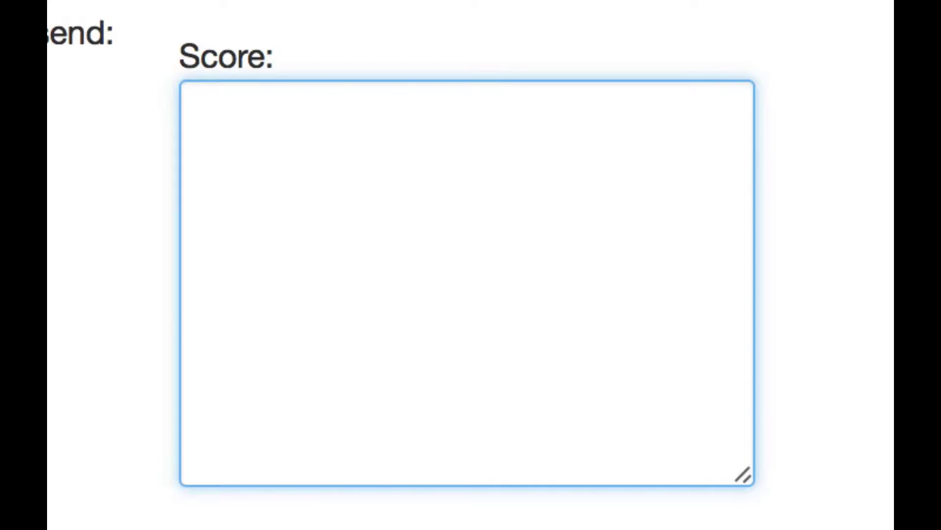
# Step: Enter the test message "Make $1M in 5 seconds. You can get rich now!!!" to check its spam score
pyautogui.write('Maki')
pyautogui.press('BackSpace')
pyautogui.write('e ')
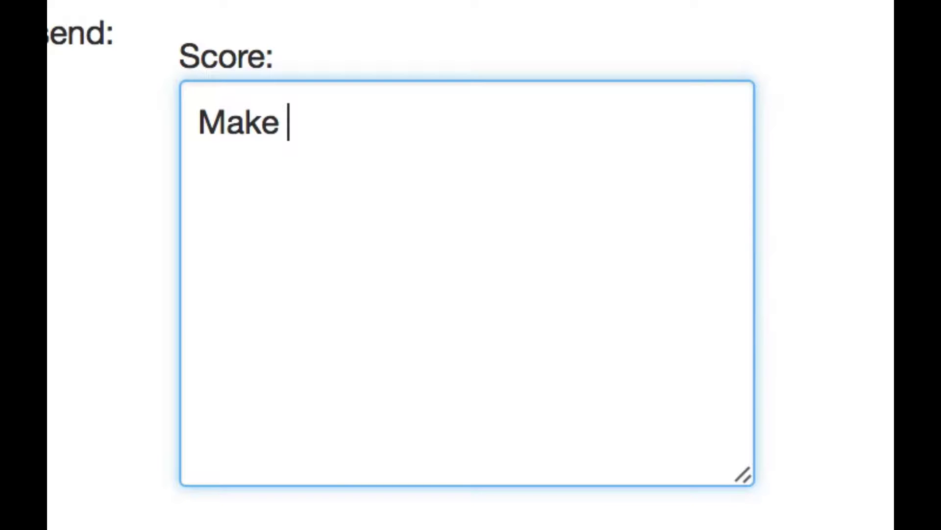
pyautogui.write('$')
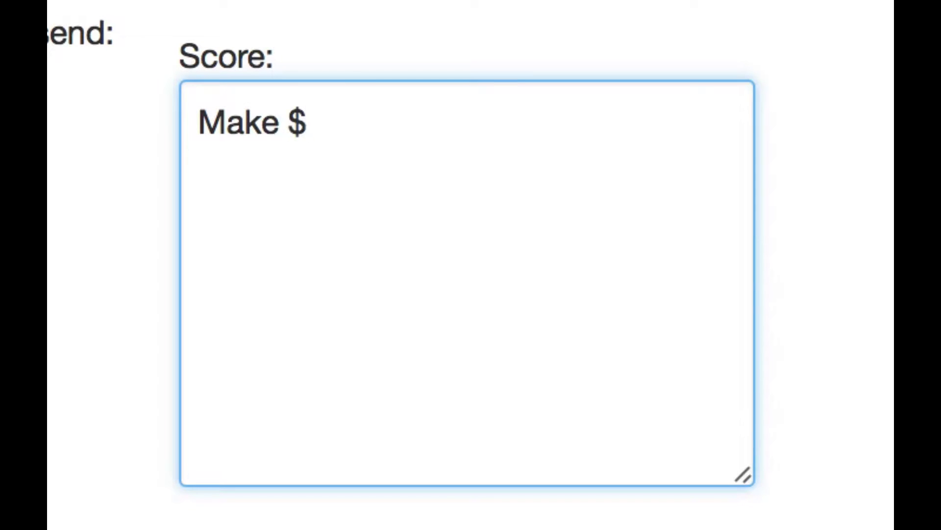
pyautogui.write('1M in ')
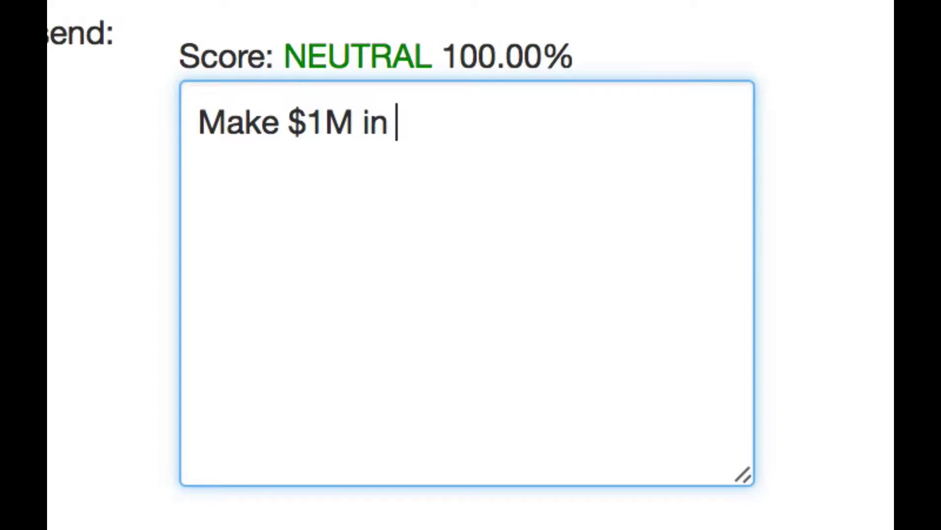
pyautogui.write('5 seconds. You')
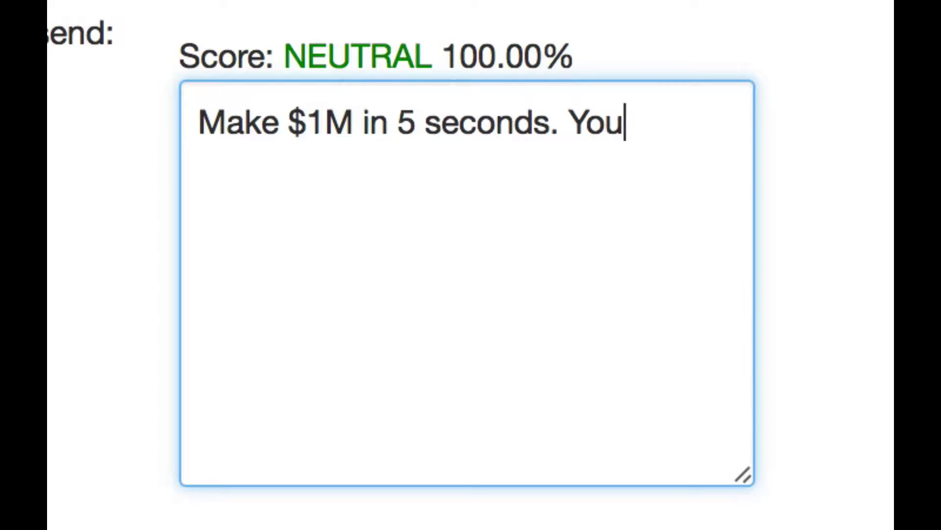
pyautogui.write(' can get rich n')
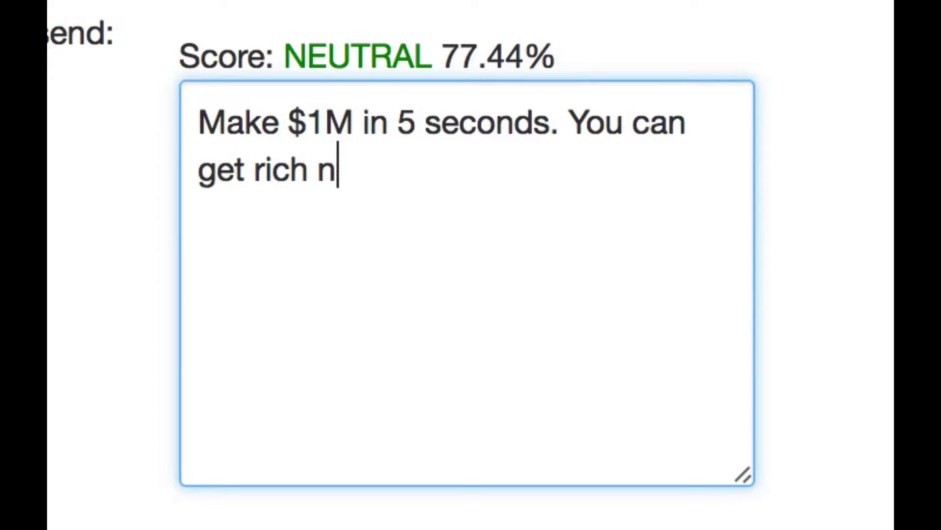
pyautogui.write('ow!!!')
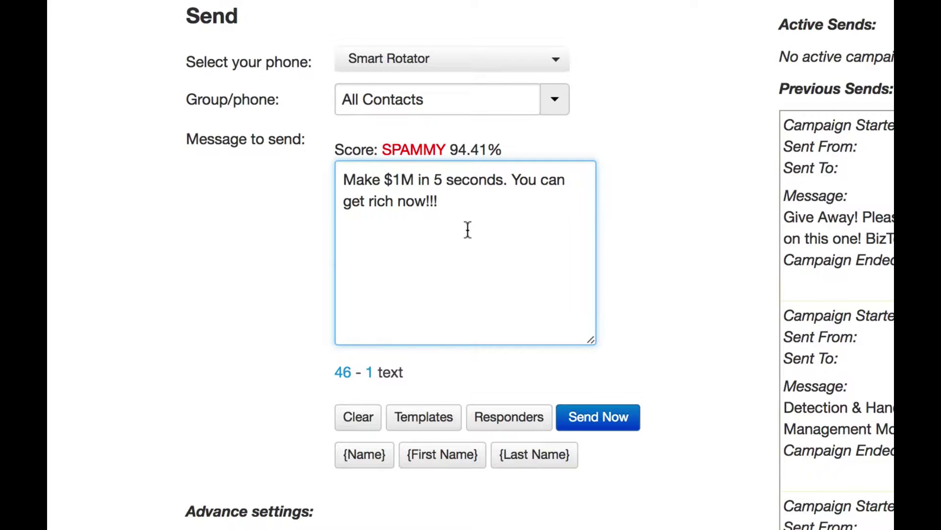
pyautogui.moveTo(405, 227); pyautogui.dragTo(343, 179)
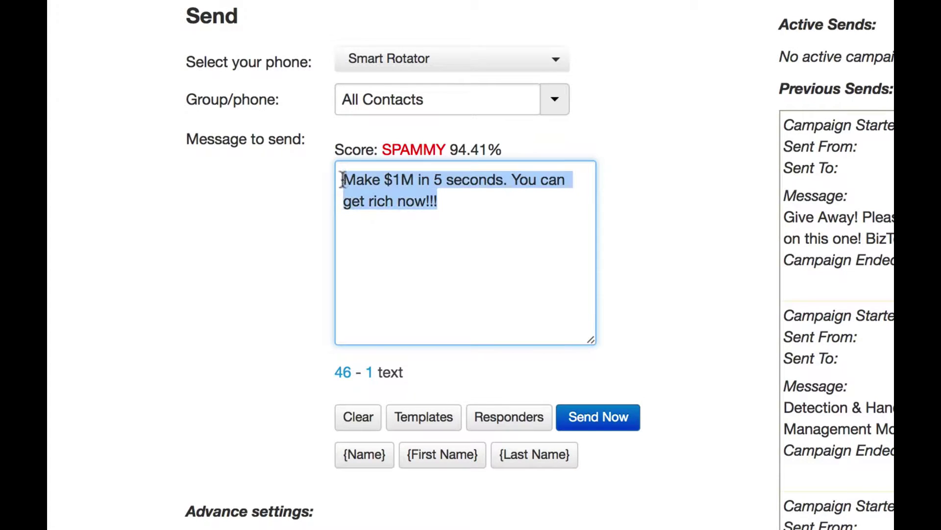
pyautogui.click(508, 264)
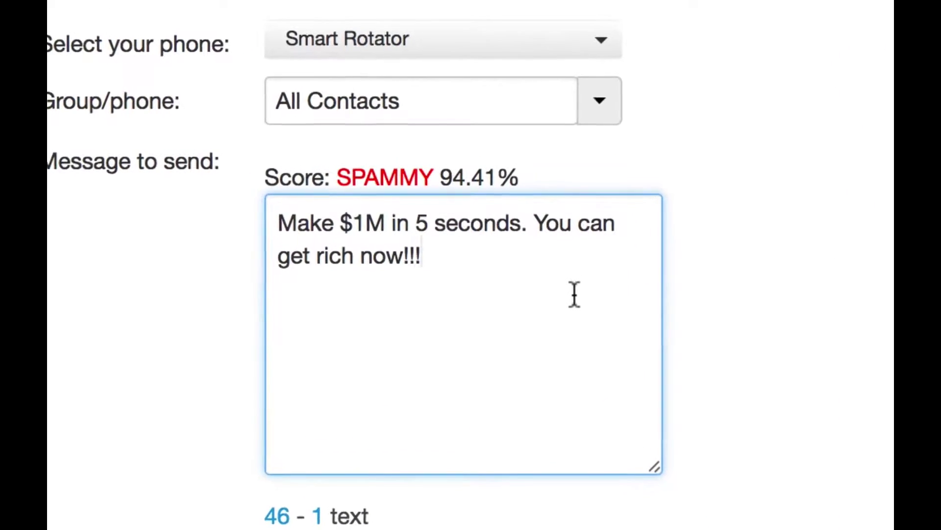
pyautogui.moveTo(425, 271); pyautogui.dragTo(257, 233)
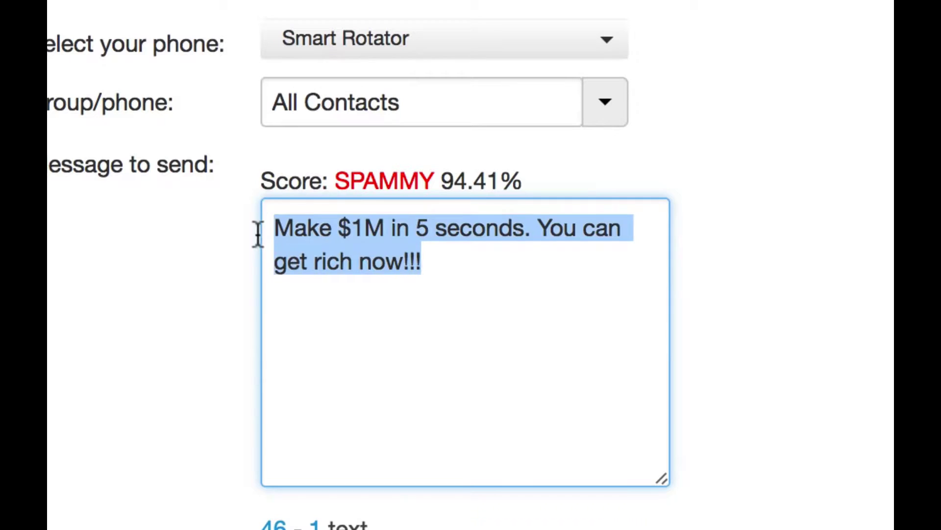
pyautogui.click(270, 237)
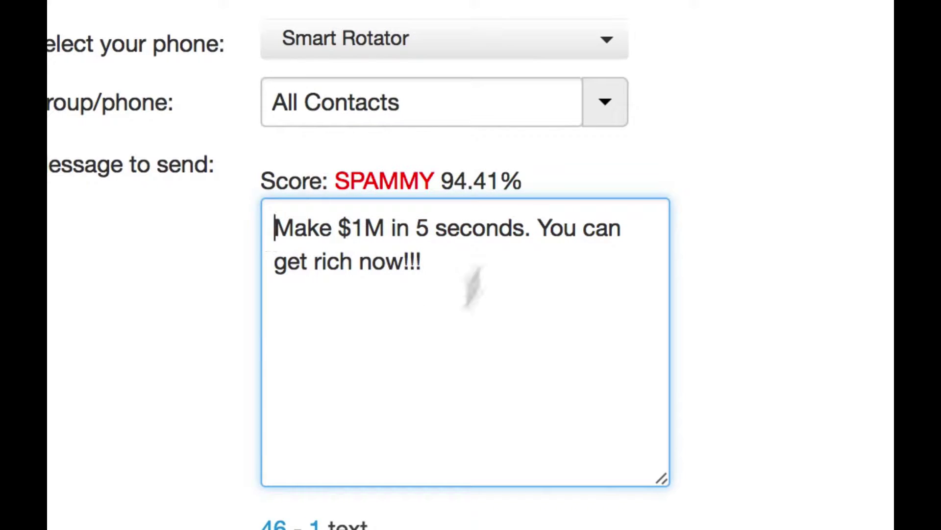
# Step: Replace the message with "Hey {First Name} :)", using the first-name merge placeholder
pyautogui.moveTo(494, 273); pyautogui.dragTo(241, 227)
pyautogui.press('BackSpace')
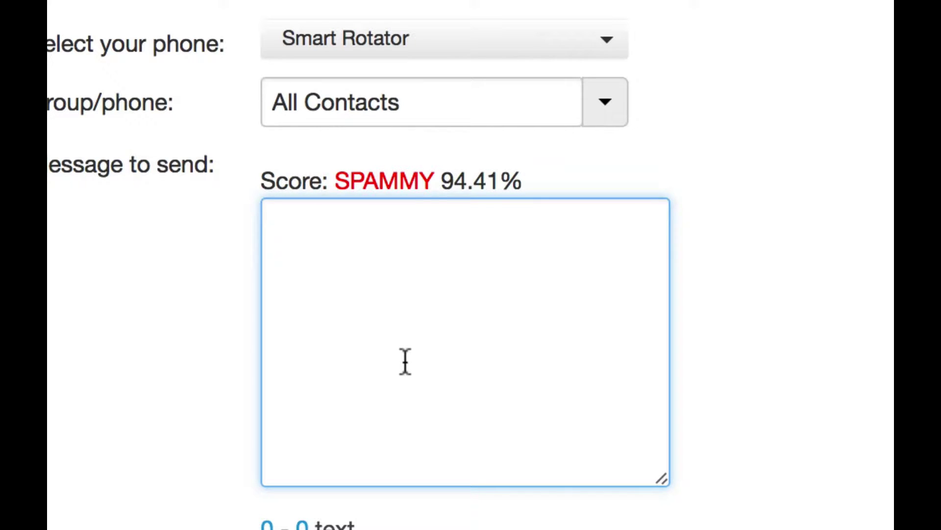
pyautogui.write('Hey')
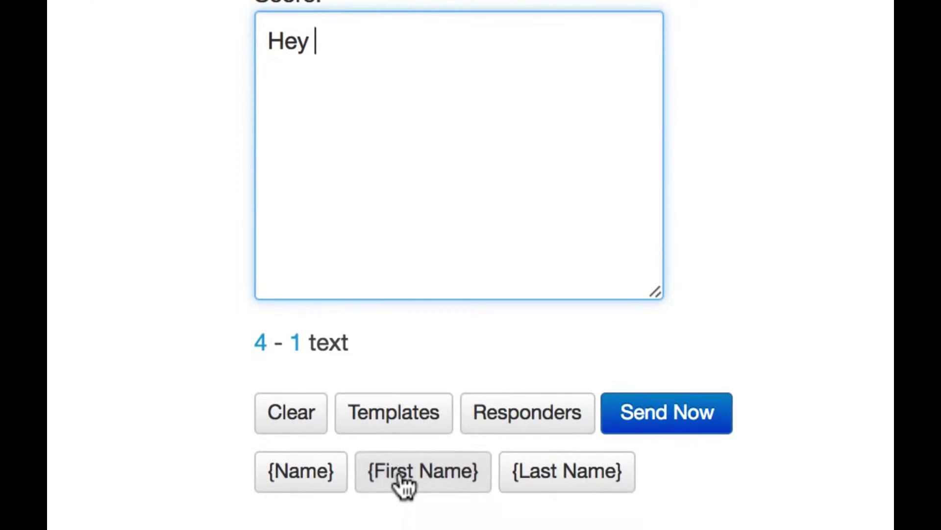
pyautogui.click(402, 483)
pyautogui.write(':)')
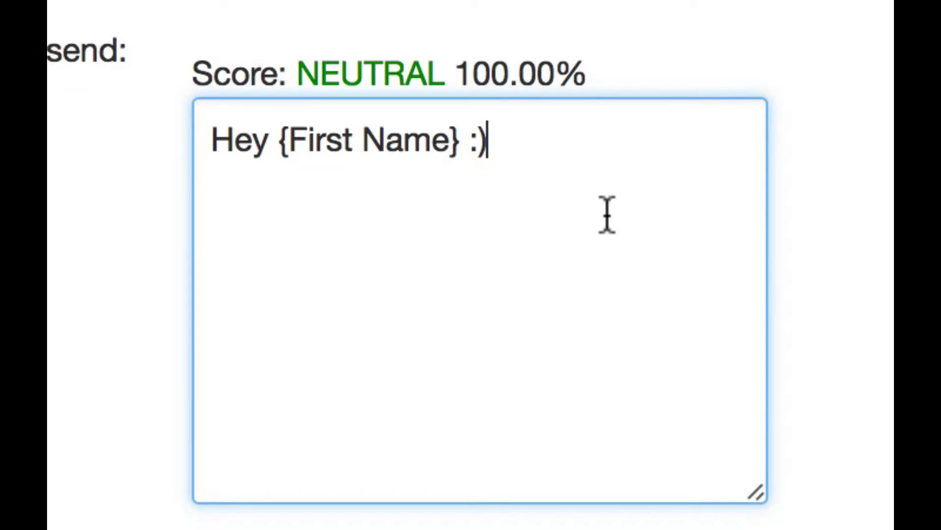
# Step: Remove the {First Name} placeholder from the message, leaving "Hey :)"
pyautogui.click(467, 156)
pyautogui.moveTo(467, 156); pyautogui.dragTo(269, 157)
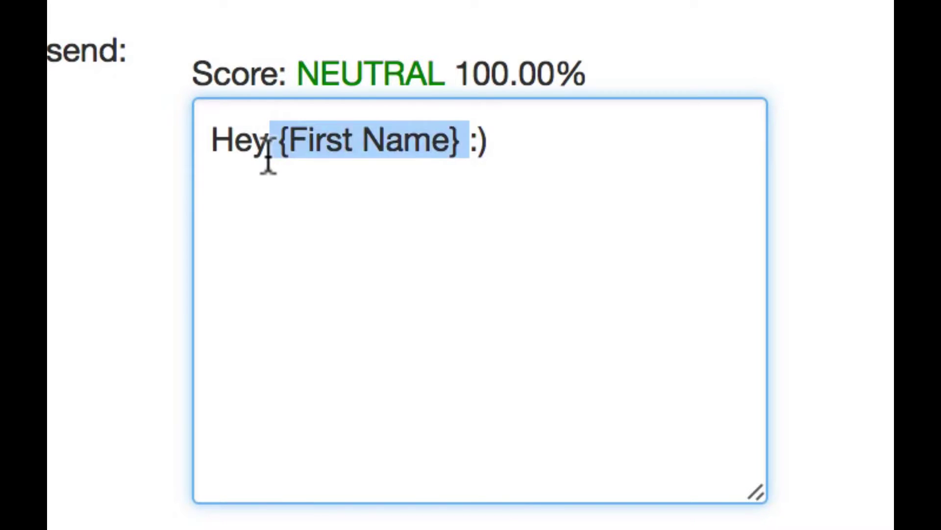
pyautogui.press('BackSpace')
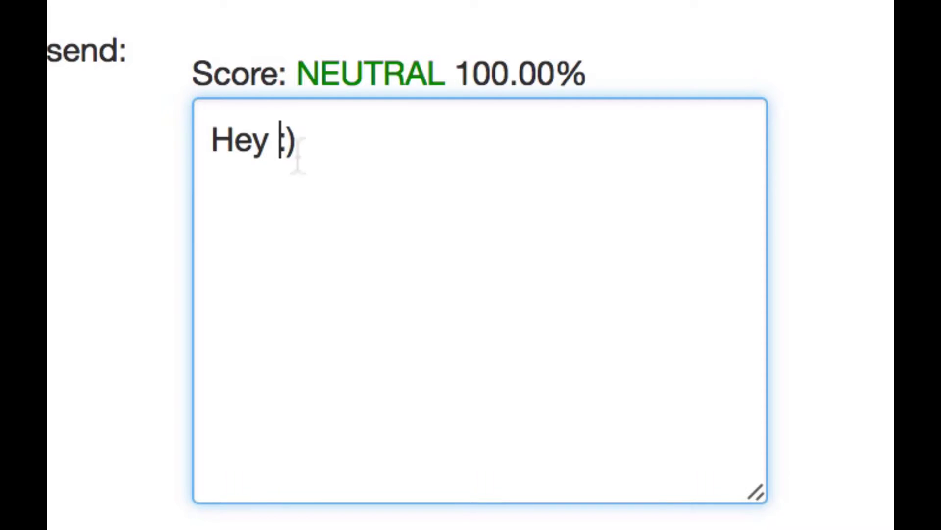
pyautogui.click(395, 170)
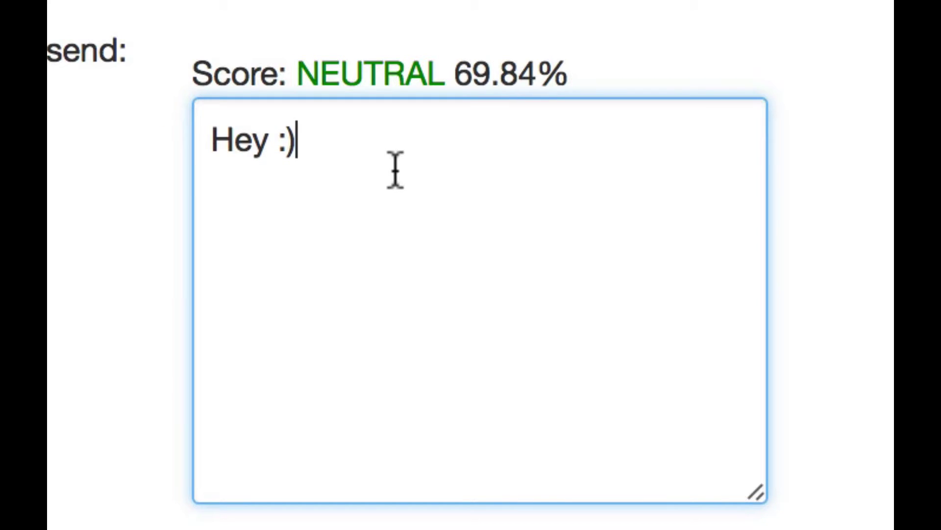
pyautogui.moveTo(395, 169); pyautogui.dragTo(189, 143)
pyautogui.click(367, 196)
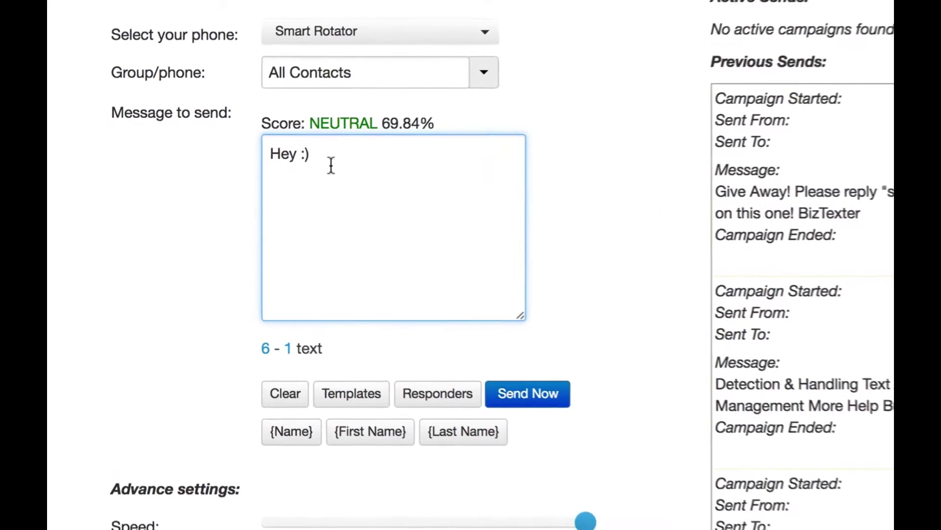
pyautogui.moveTo(314, 169); pyautogui.dragTo(227, 146)
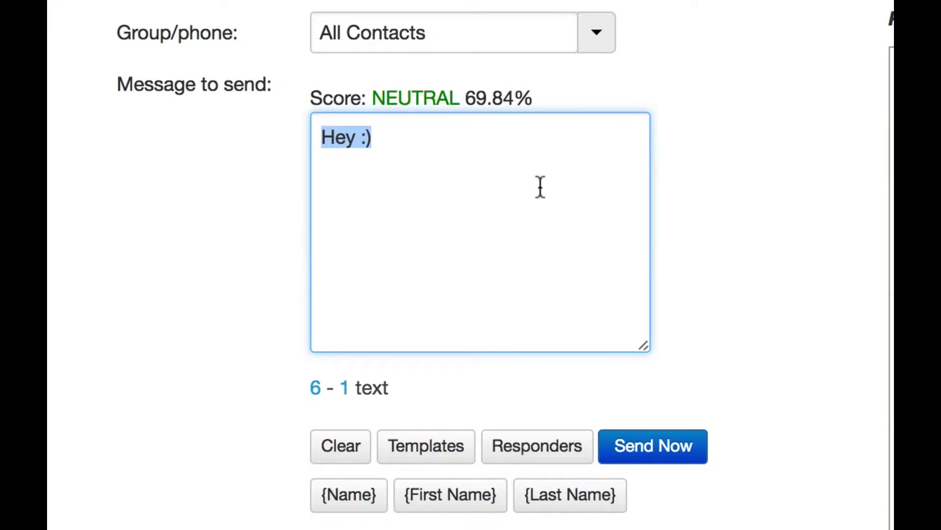
pyautogui.click(479, 168)
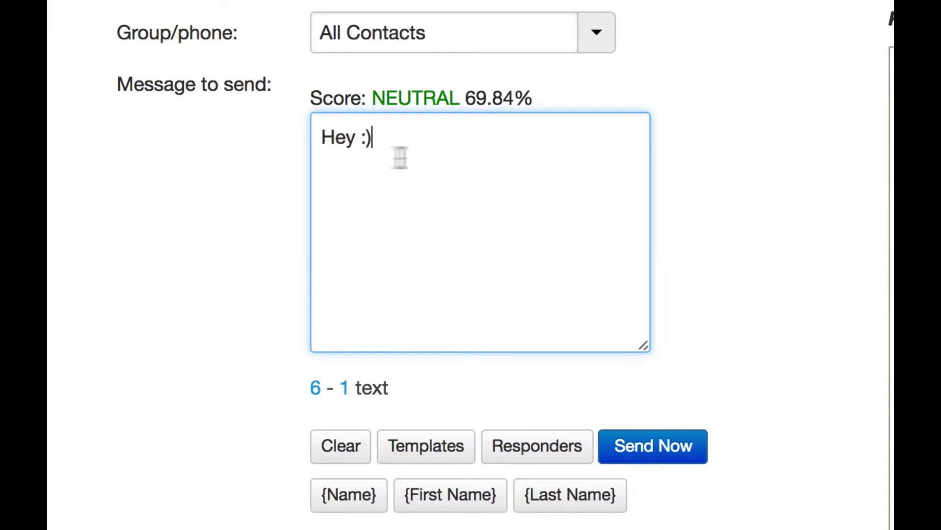
# Step: Replace the message with "This is BizTexter. We have moved our customer list to a new texting system."
pyautogui.moveTo(399, 156); pyautogui.dragTo(307, 133)
pyautogui.press('BackSpace')
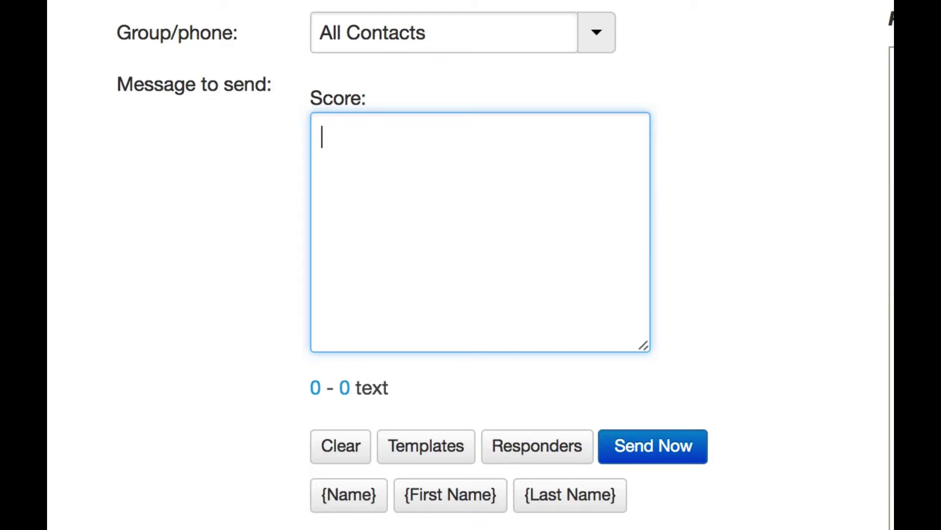
pyautogui.write('This is ')
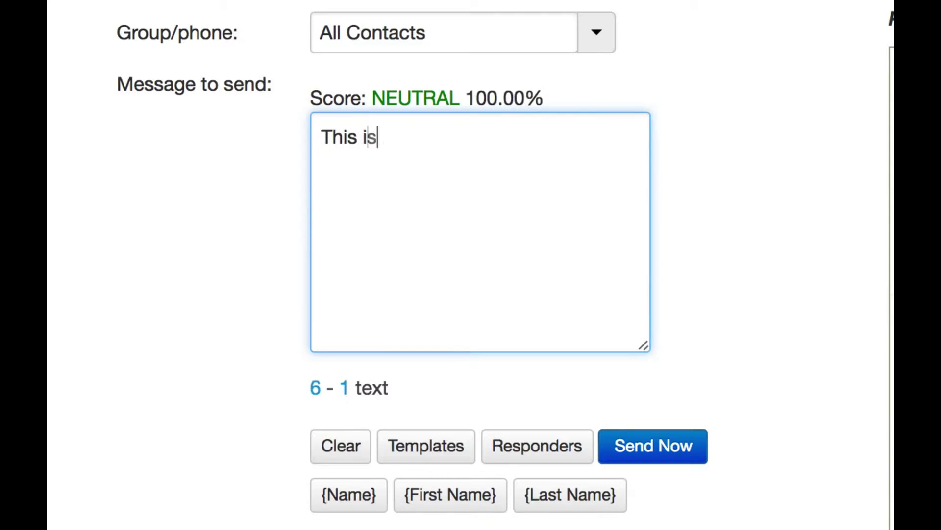
pyautogui.write('BizTe')
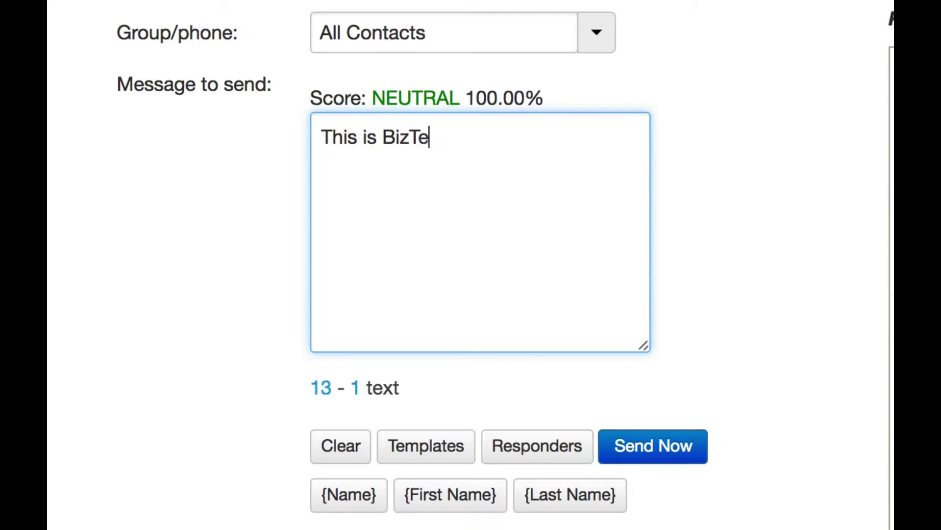
pyautogui.write('xter. We ')
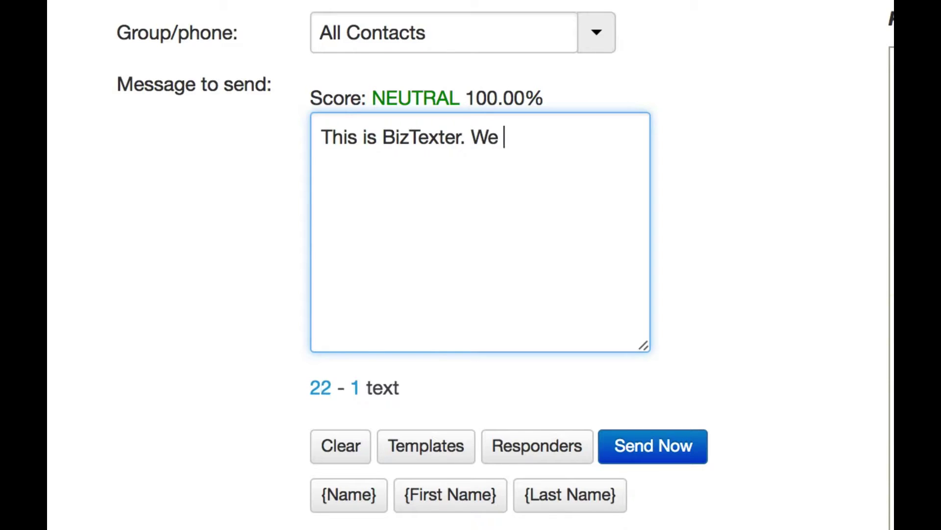
pyautogui.write('have moved our ')
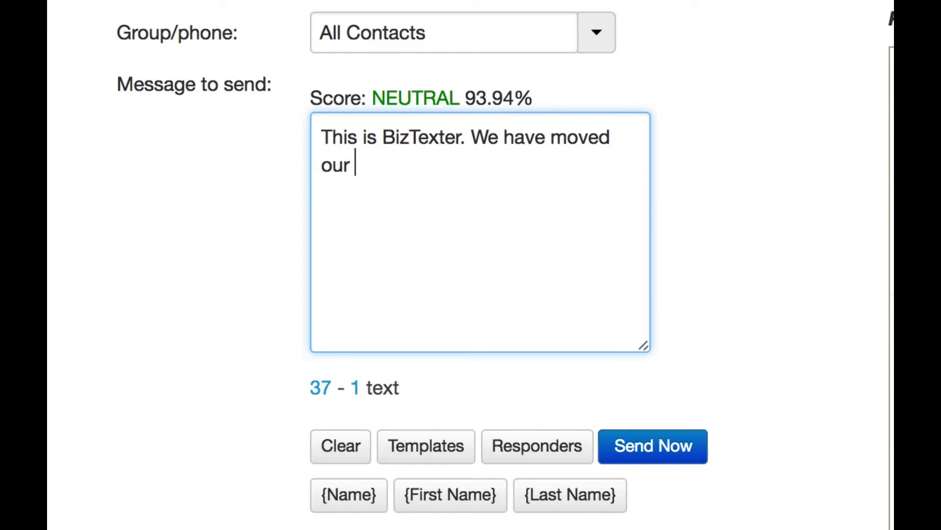
pyautogui.write('customer list to a')
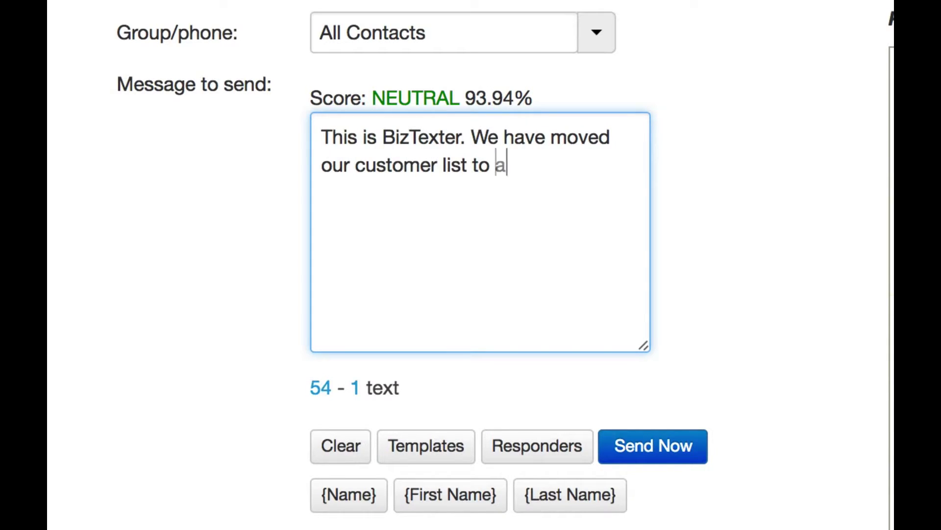
pyautogui.write(' new texting ')
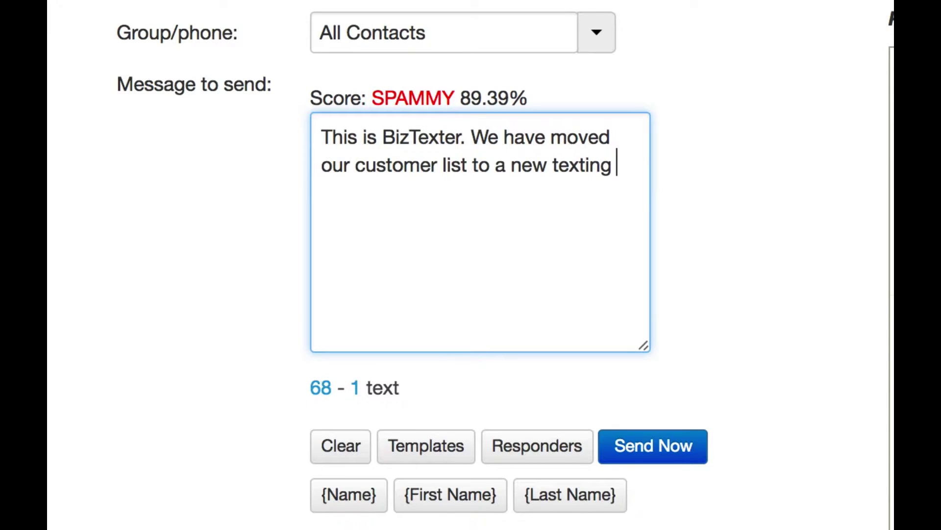
pyautogui.write('system. ')
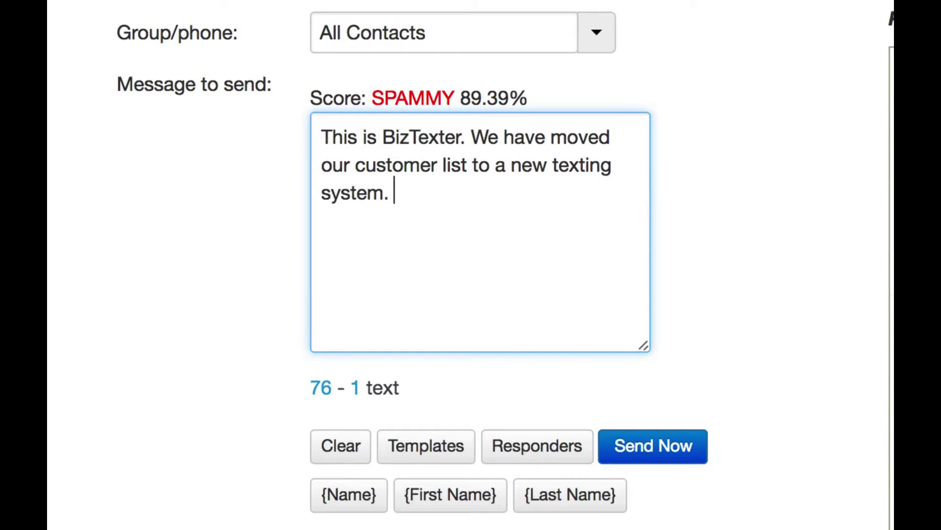
# Step: Continue the message with the opt-out sentence: Please respond with "STOP2END" if you don't want our messages
pyautogui.write('We')
pyautogui.press('BackSpace')
pyautogui.press('BackSpace')
pyautogui.press('BackSpace')
pyautogui.write('Please respond')
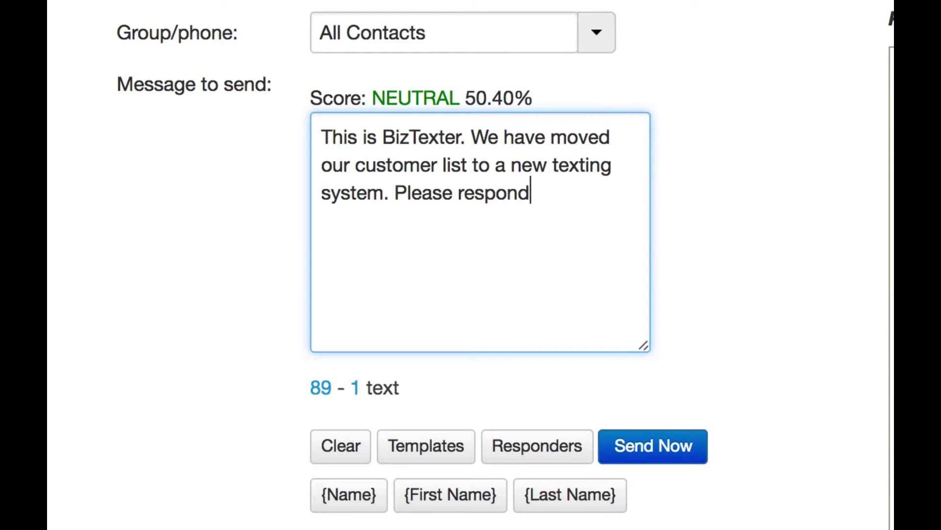
pyautogui.write('e with')
pyautogui.press('BackSpace')
pyautogui.press('BackSpace')
pyautogui.press('BackSpace')
pyautogui.press('BackSpace')
pyautogui.press('BackSpace')
pyautogui.press('BackSpace')
pyautogui.press('BackSpace')
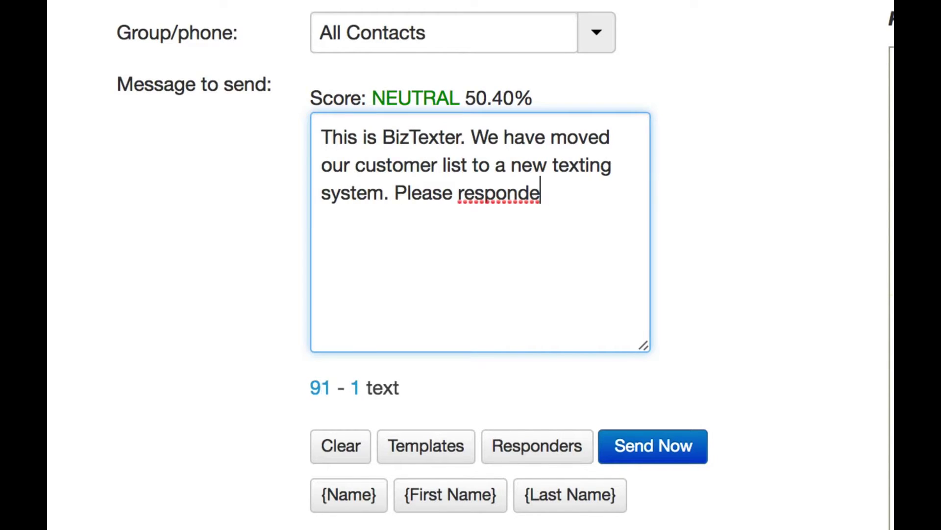
pyautogui.write('with ')
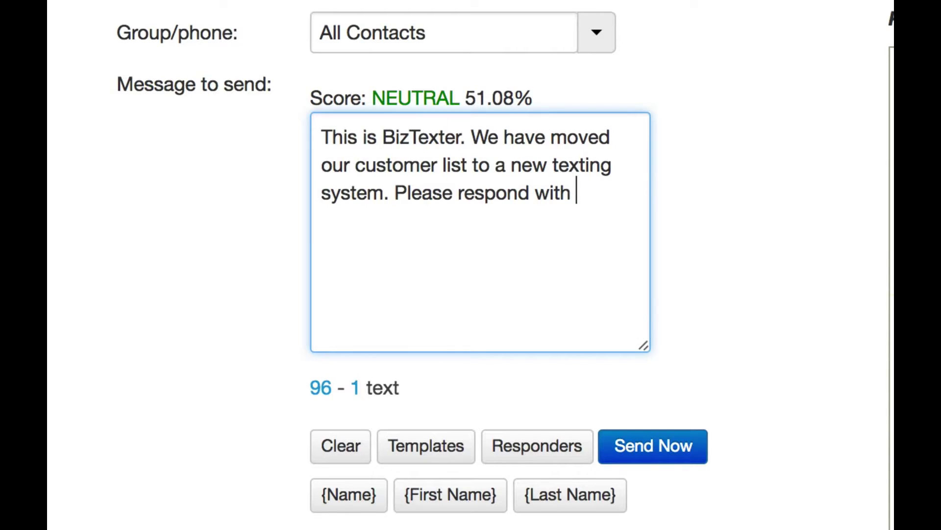
pyautogui.write('"STO')
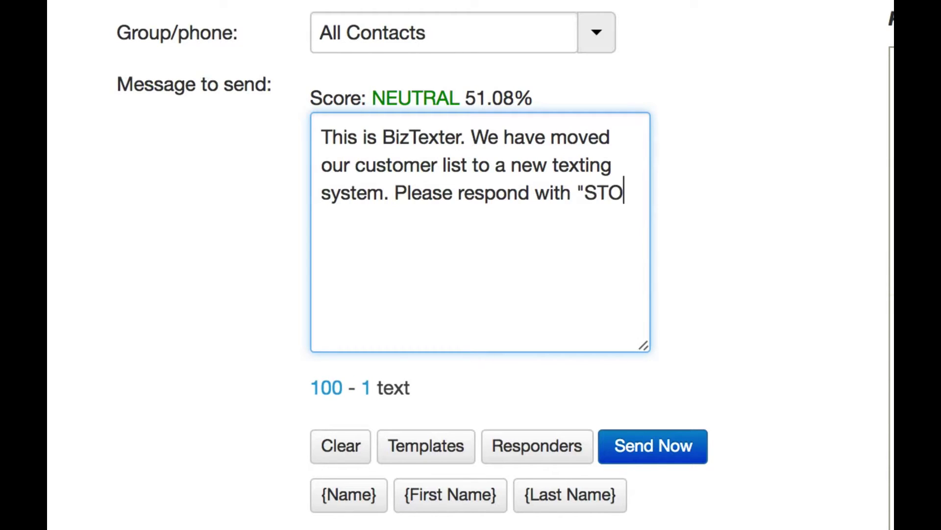
pyautogui.write('P2EN')
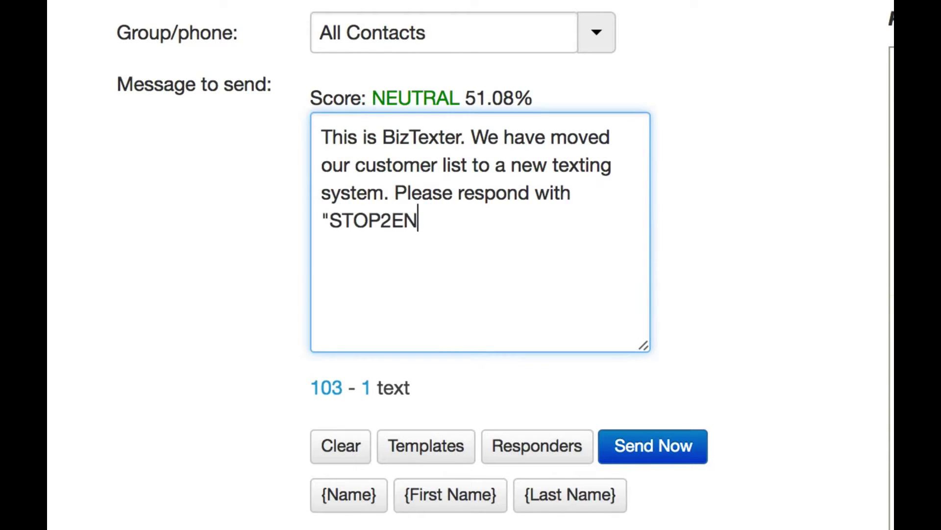
pyautogui.write('D" if you do n')
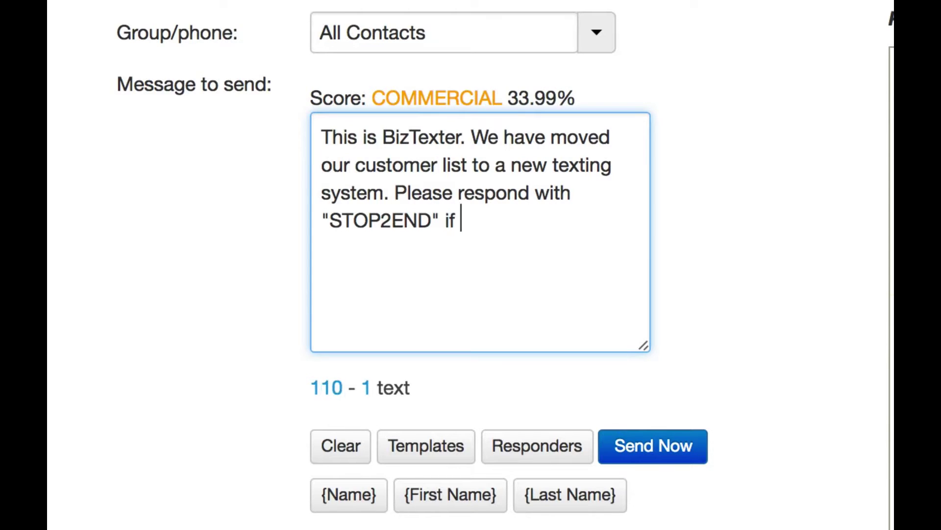
pyautogui.press('BackSpace')
pyautogui.press('BackSpace')
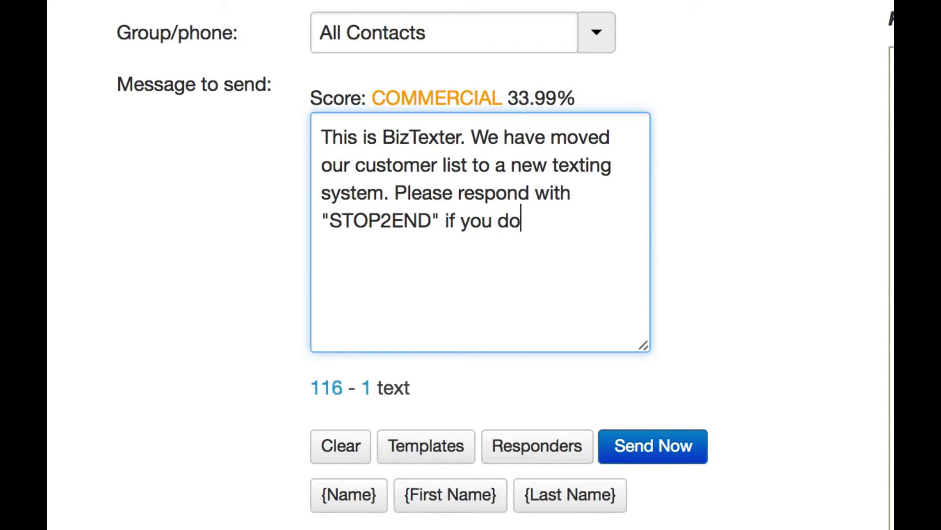
pyautogui.write("n't want our messages.")
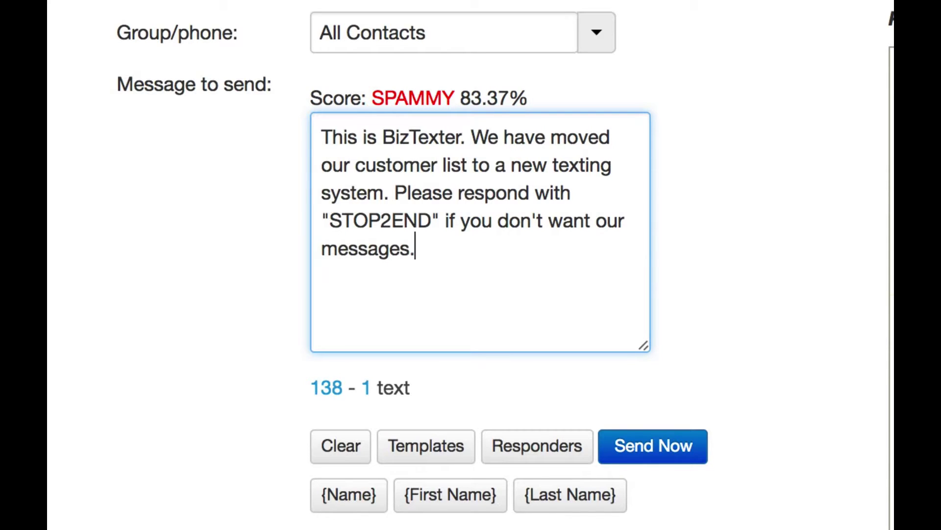
# Step: Add "Thank you!" below a blank line at the message's end, and replace the keyword STOP2END with "c"
pyautogui.press('Return')
pyautogui.write('THank')
pyautogui.press('BackSpace')
pyautogui.press('BackSpace')
pyautogui.press('BackSpace')
pyautogui.press('BackSpace')
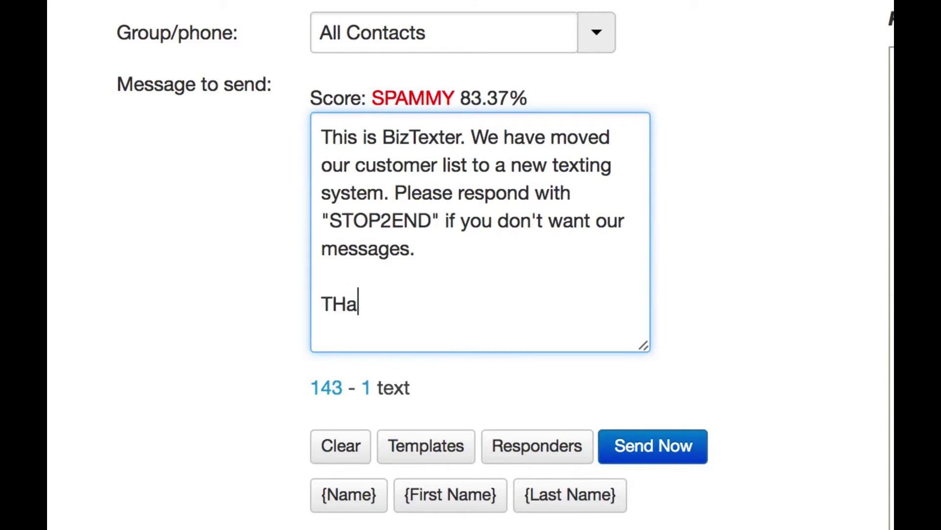
pyautogui.write('hank you!')
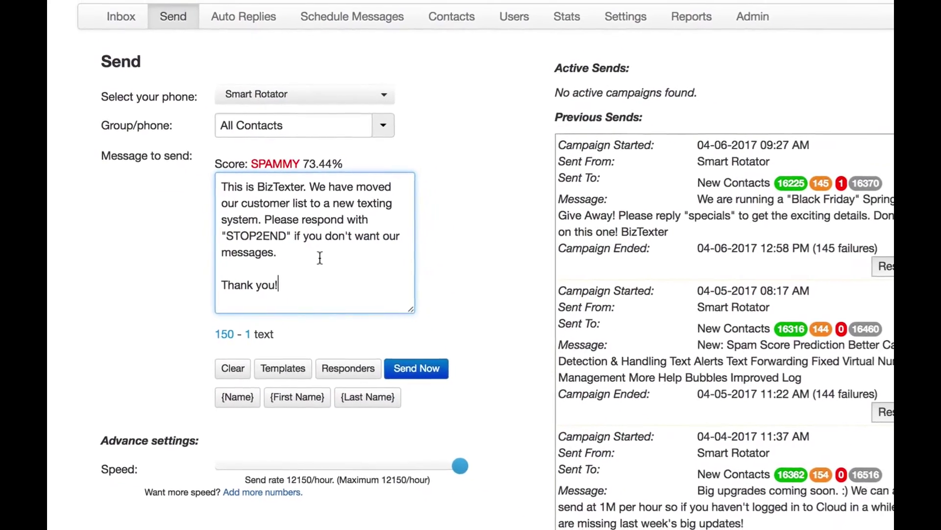
pyautogui.doubleClick(261, 234)
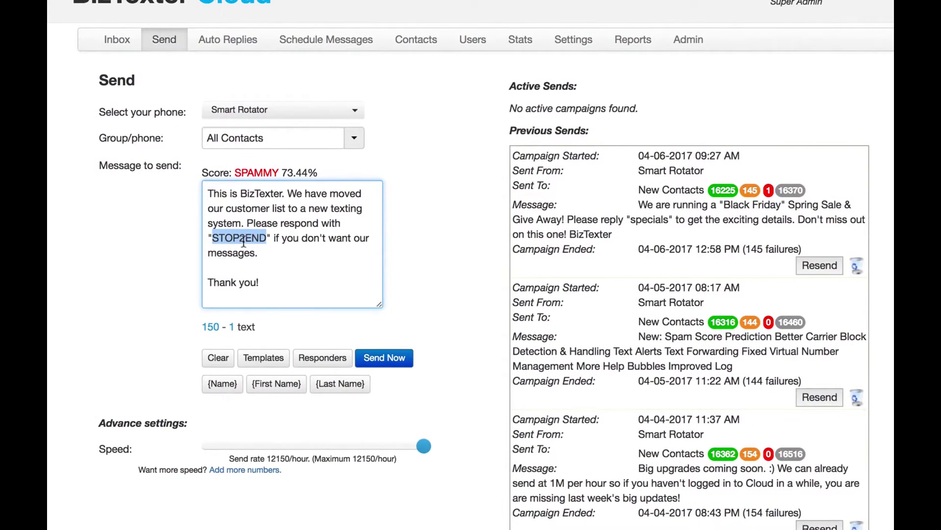
pyautogui.write('c')
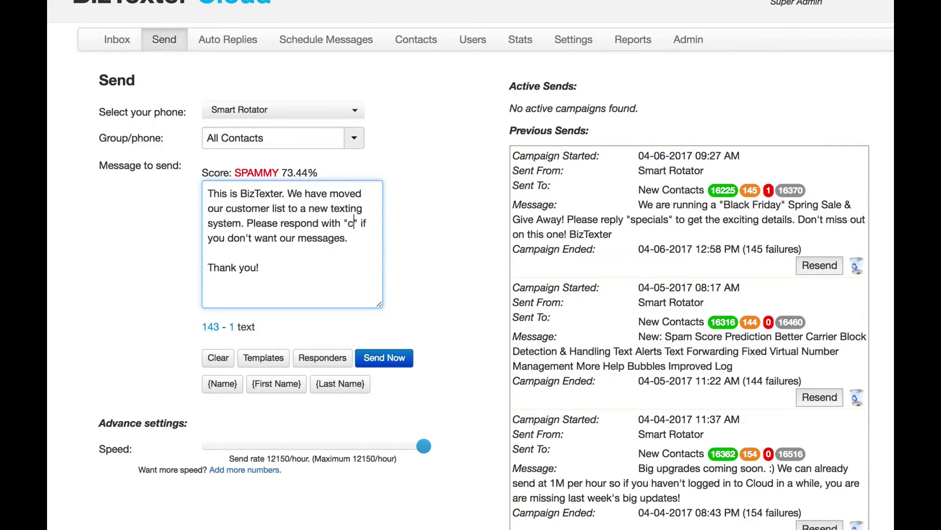
# Step: Examine the keywords of the standard Opt-outs auto reply, and return to the Send page's message
pyautogui.click(228, 40)
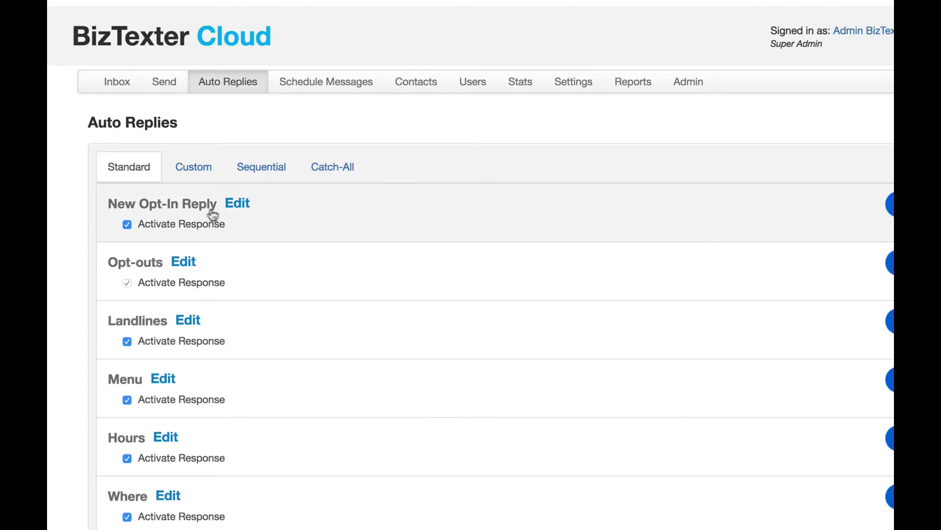
pyautogui.click(180, 270)
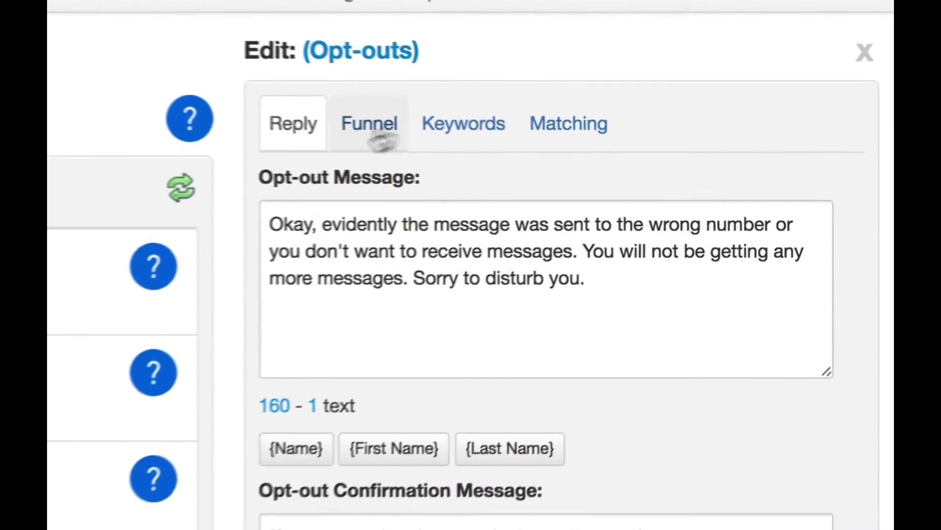
pyautogui.click(463, 123)
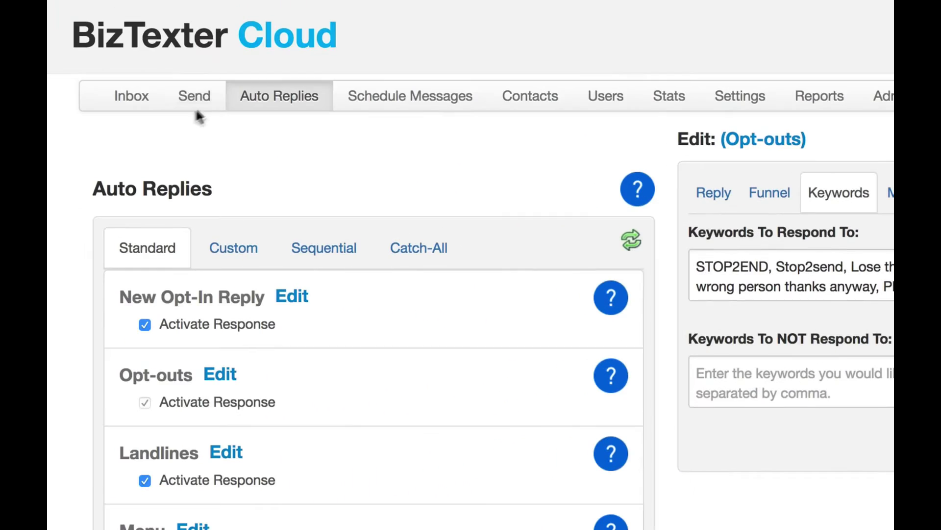
pyautogui.click(204, 101)
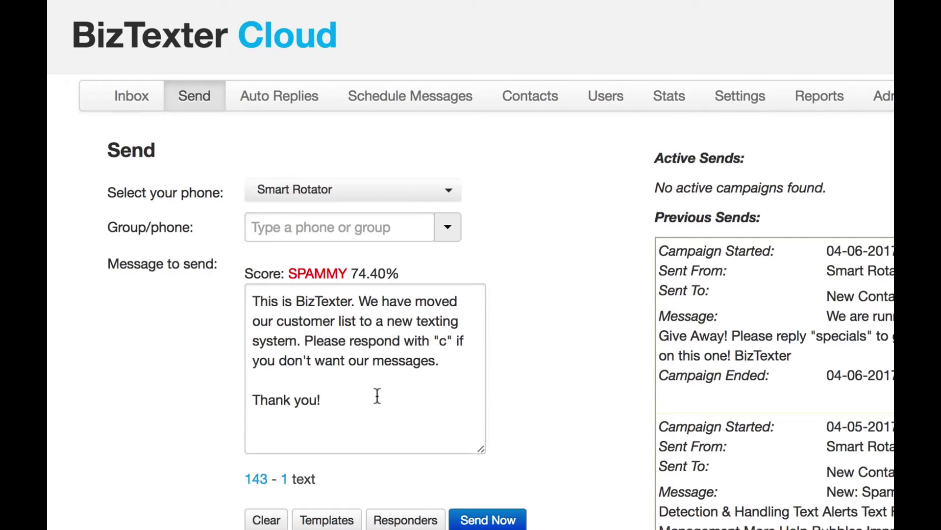
pyautogui.scroll(-5, 376, 355)
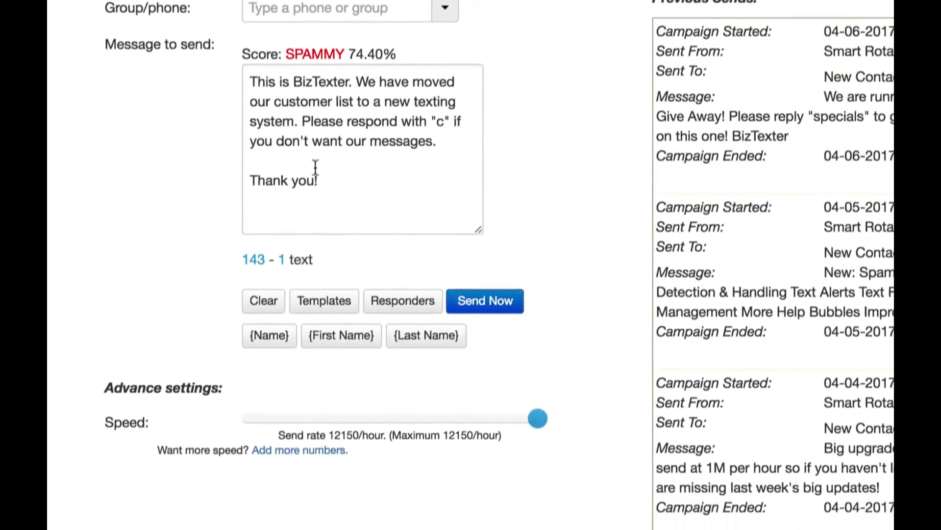
pyautogui.scroll(1, 315, 168)
# Step: Load the "If you send 100k texts over a 10 hour period" template as the message, and replace it with the standard Landlines responder
pyautogui.click(329, 345)
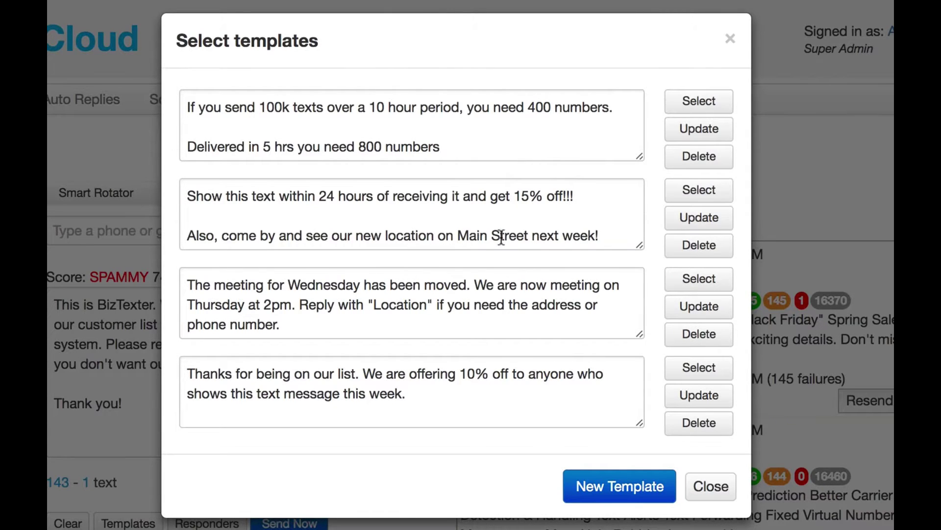
pyautogui.click(700, 103)
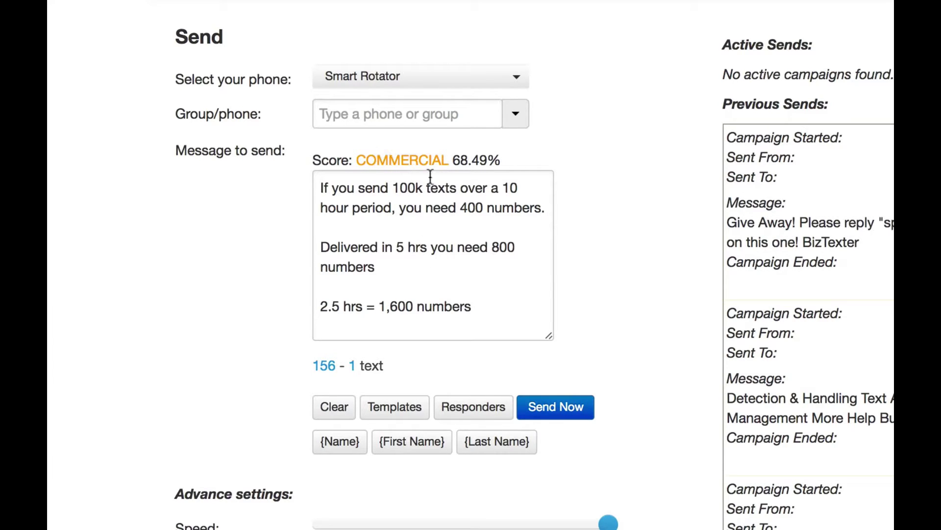
pyautogui.click(469, 412)
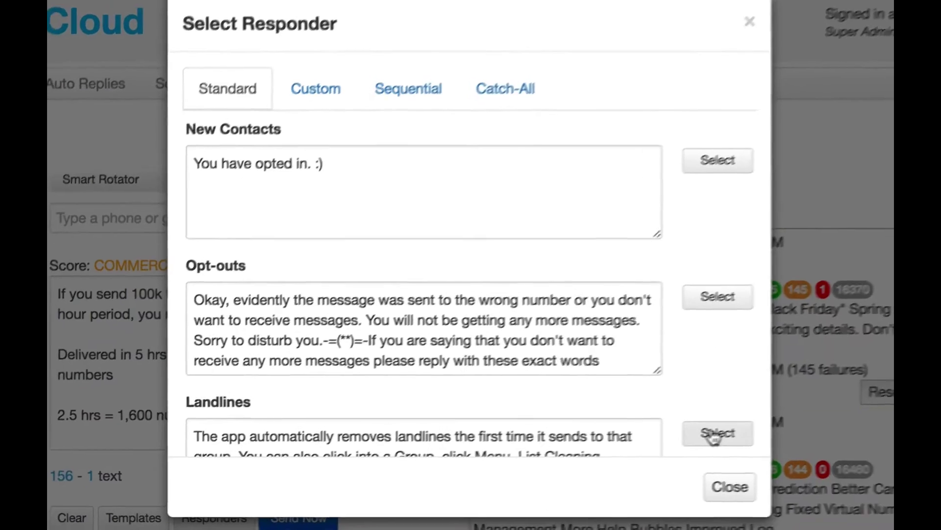
pyautogui.click(714, 434)
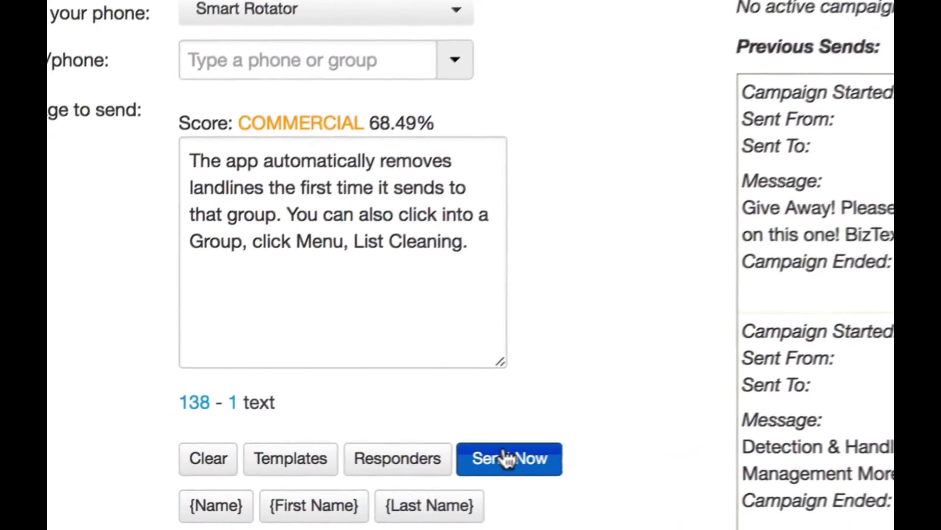
# Step: Try lowering the send speed to 2193/hour, and restore it to the maximum of 12150/hour
pyautogui.scroll(-1, 359, 343)
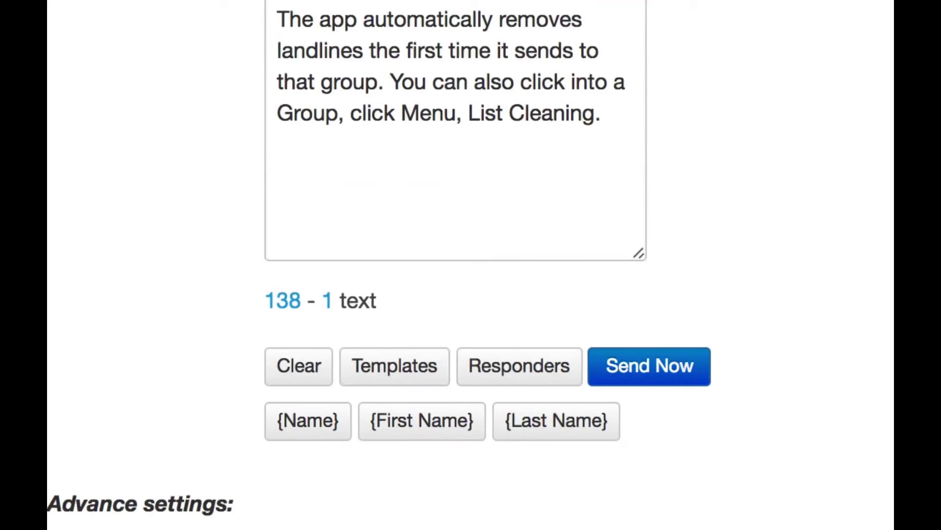
pyautogui.moveTo(735, 435); pyautogui.dragTo(358, 272)
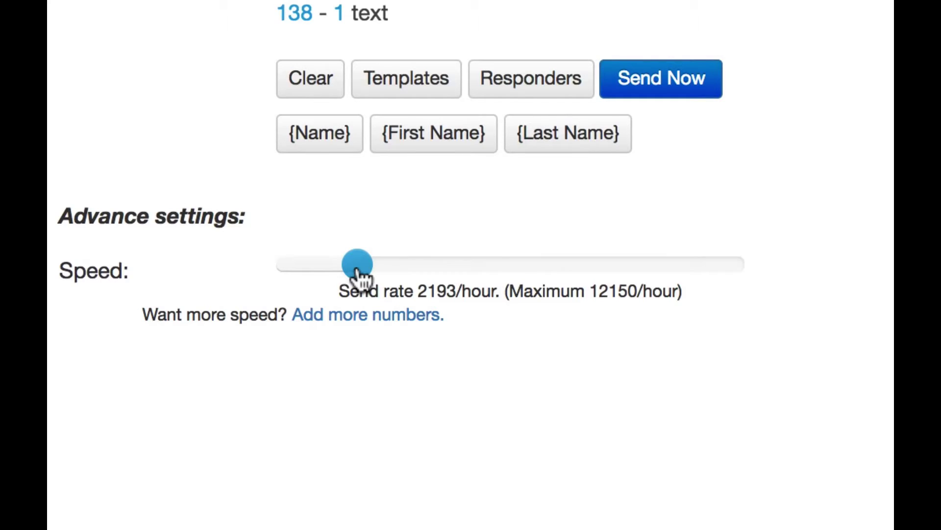
pyautogui.moveTo(358, 270); pyautogui.dragTo(791, 275)
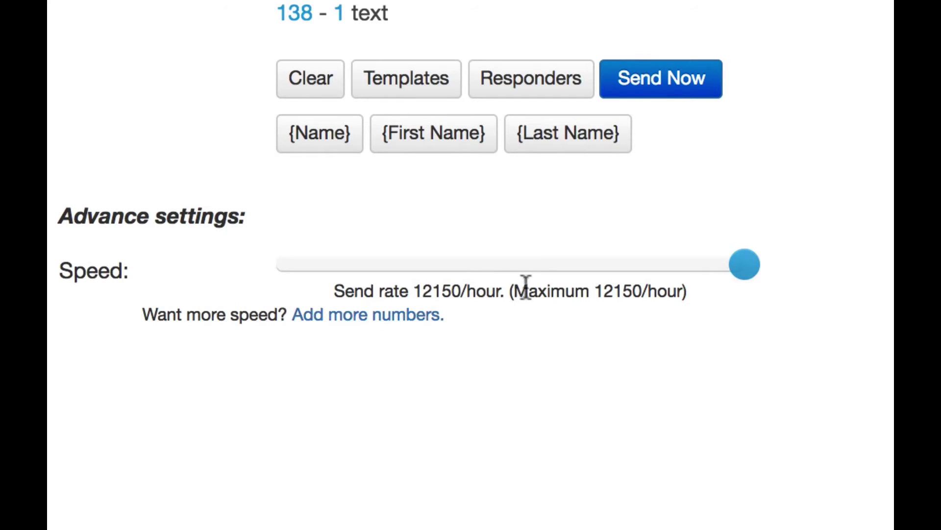
# Step: View the phone number search form for adding more numbers, and close it without submitting
pyautogui.click(381, 318)
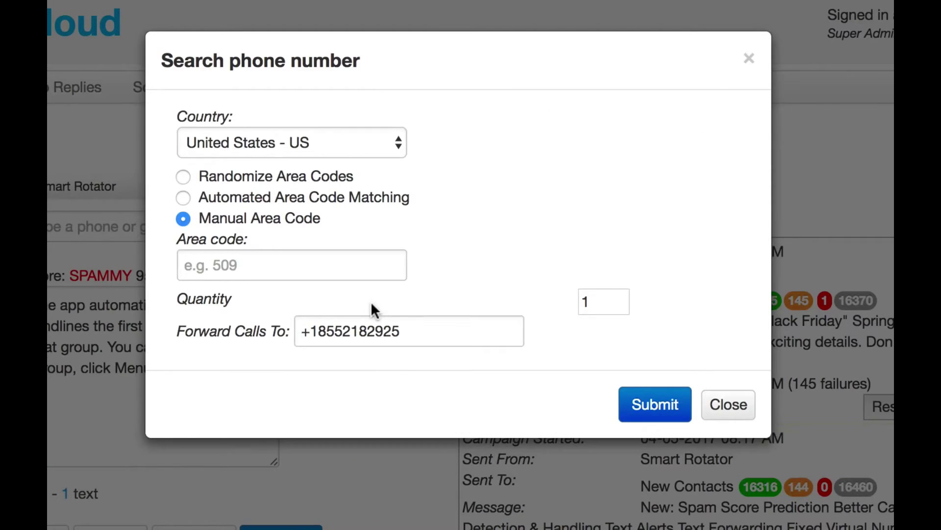
pyautogui.click(748, 58)
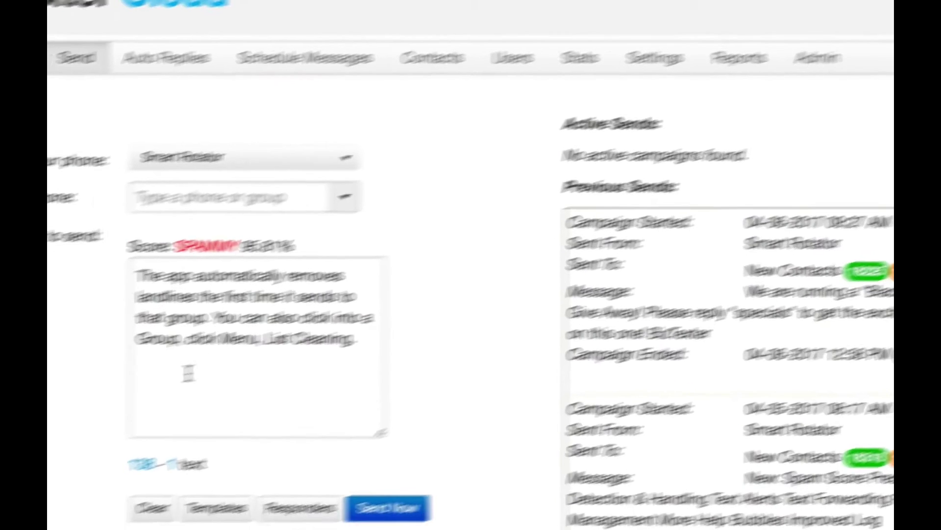